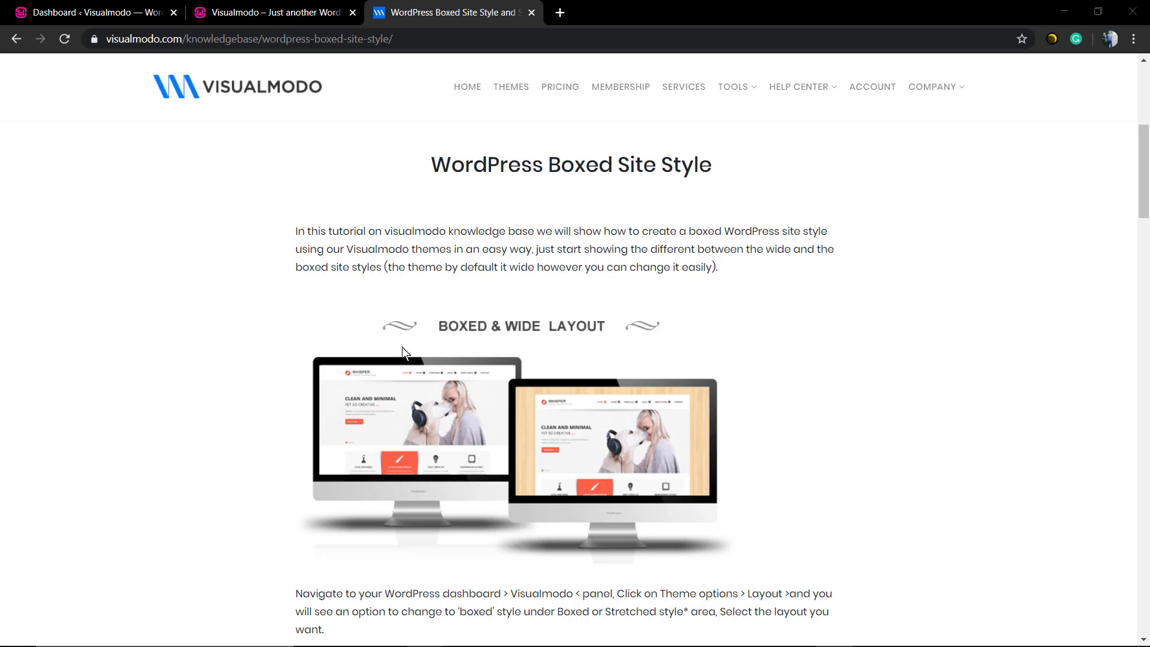
Step: Review the boxed and wide layout comparison in the WordPress Boxed Site Style article
scroll(466, 257, "up", 2)
scroll(419, 266, "down", 8)
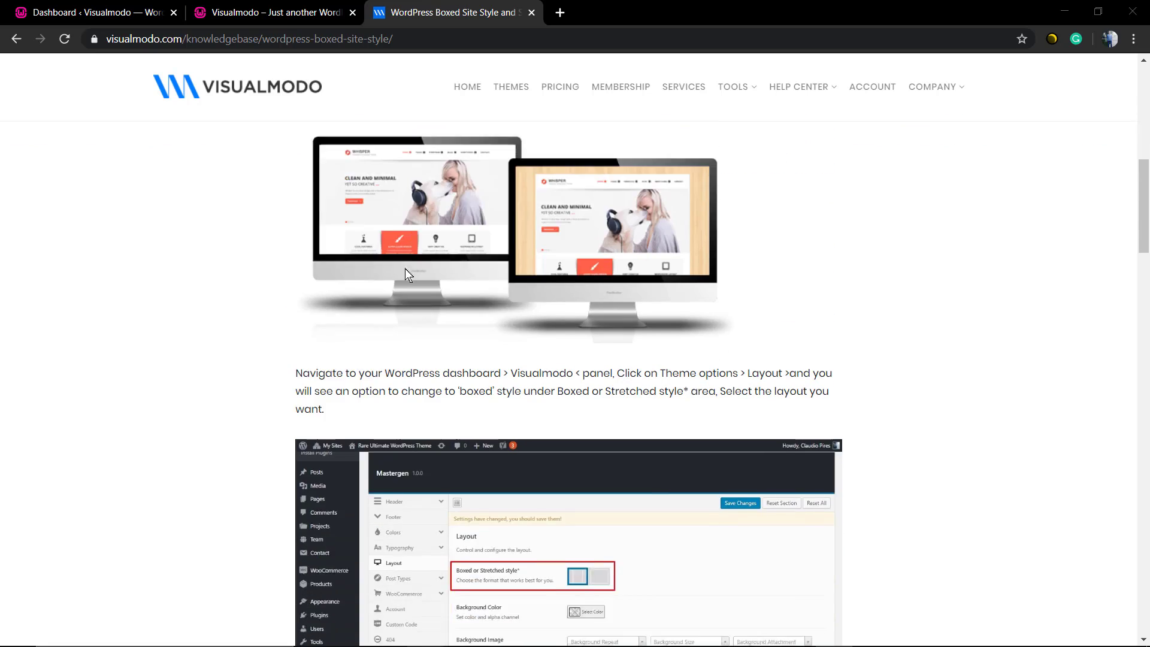
scroll(250, 311, "up", 11)
scroll(251, 312, "up", 2)
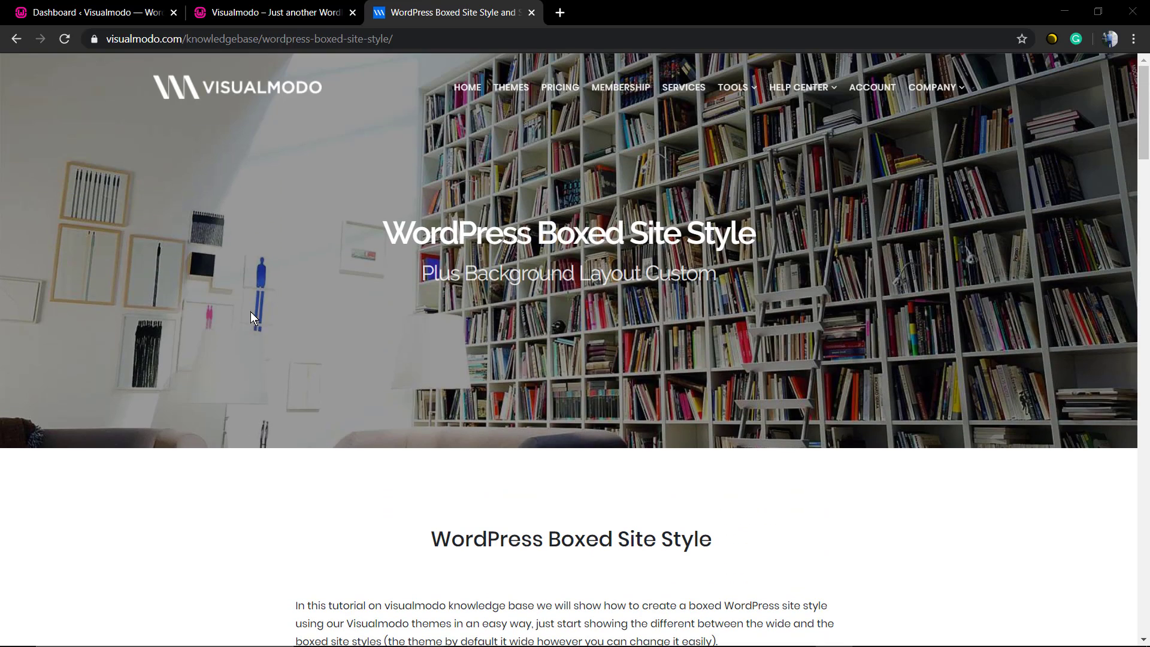
Step: Switch to the localhost Visualmodo site and examine how its front page sections fill the browser width
left_click(299, 2)
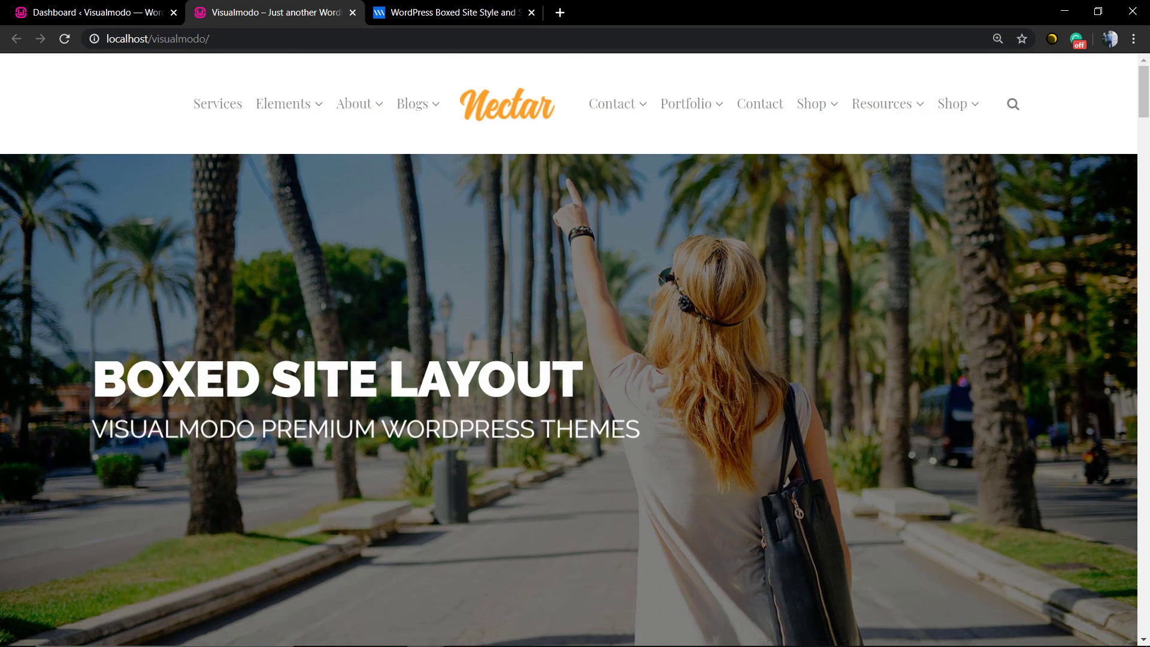
scroll(509, 344, "down", 2)
scroll(446, 338, "down", 8)
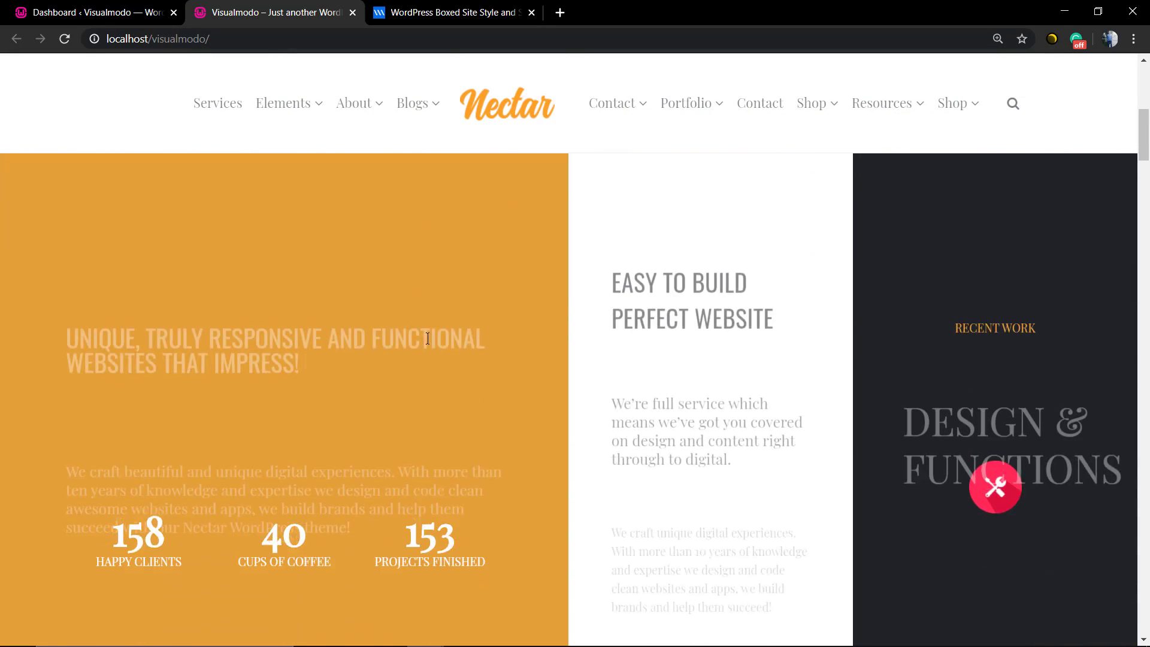
scroll(418, 341, "down", 4)
scroll(418, 341, "down", 6)
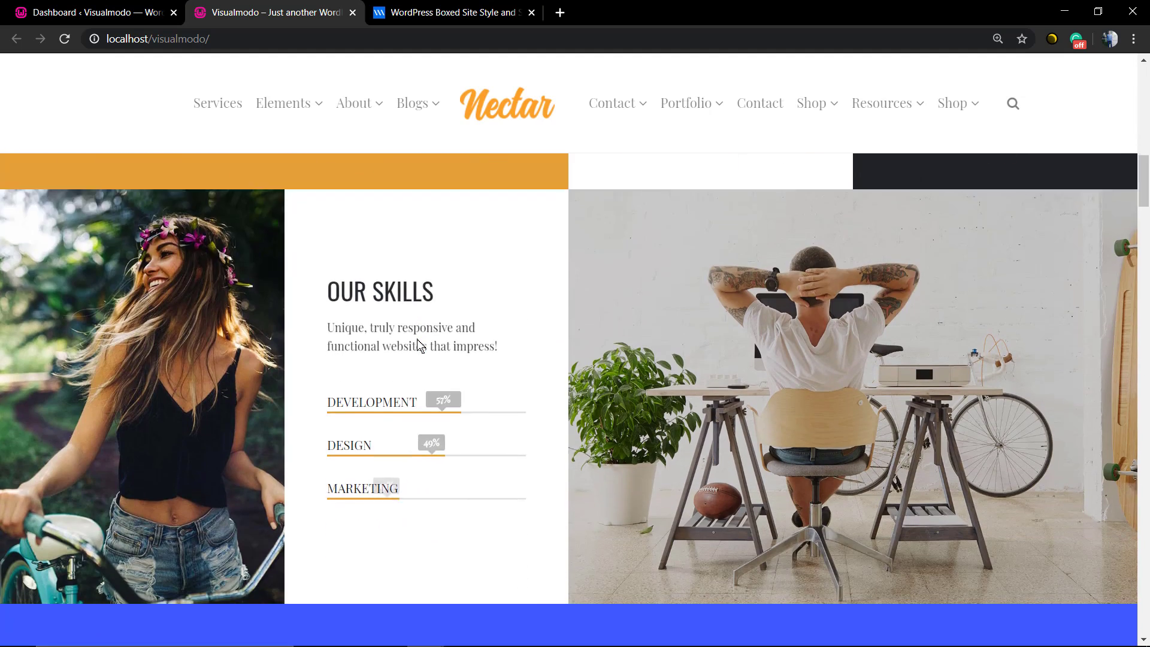
scroll(417, 338, "up", 20)
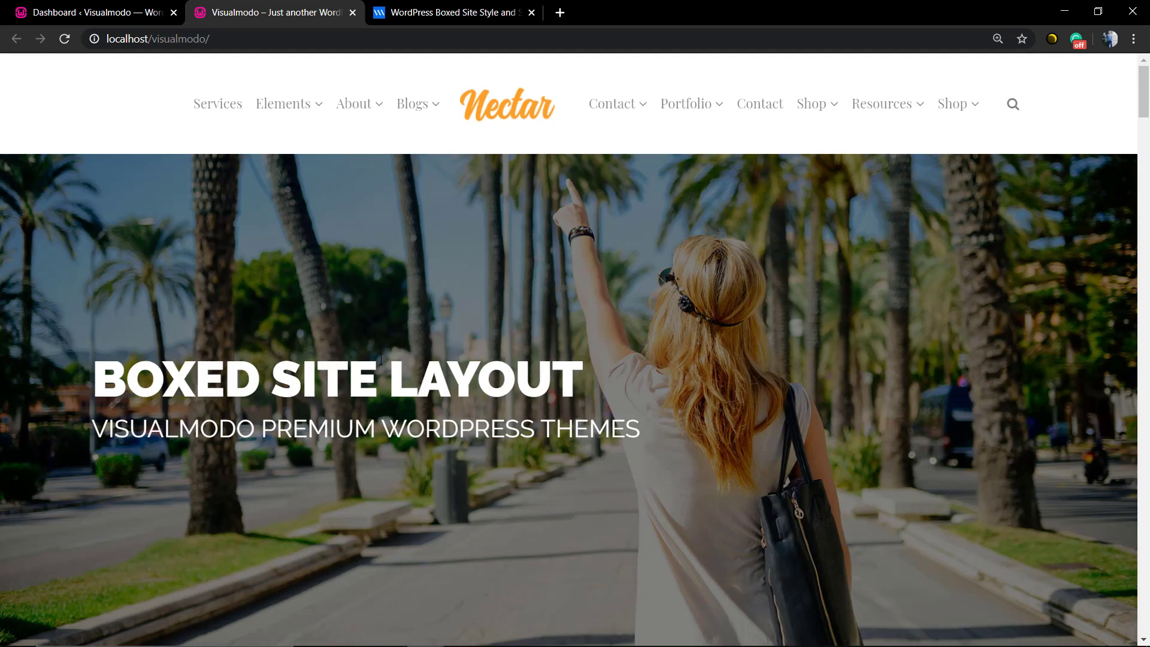
scroll(436, 366, "down", 10)
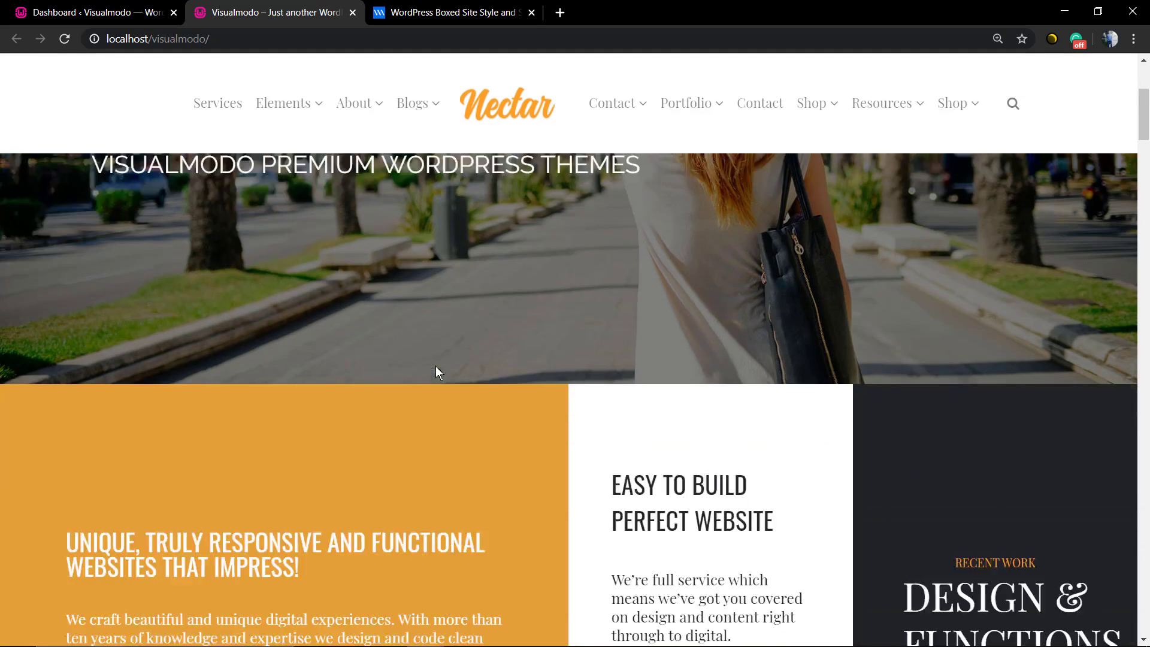
scroll(330, 346, "down", 8)
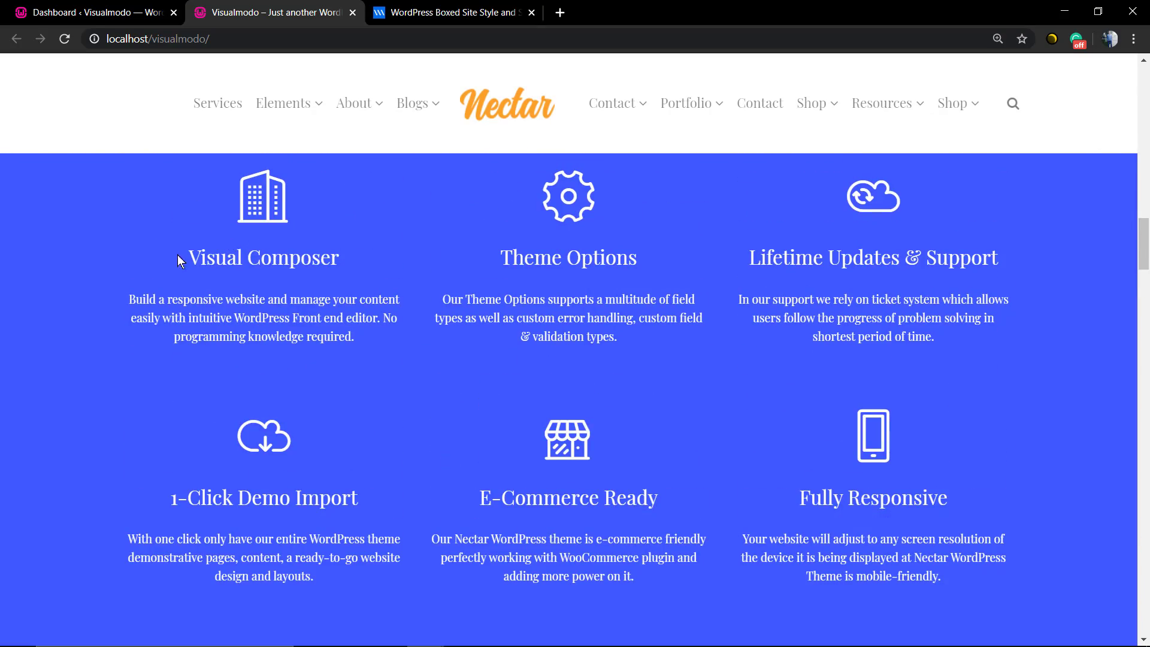
scroll(335, 281, "up", 5)
scroll(659, 336, "down", 10)
scroll(839, 377, "up", 4)
scroll(773, 383, "up", 8)
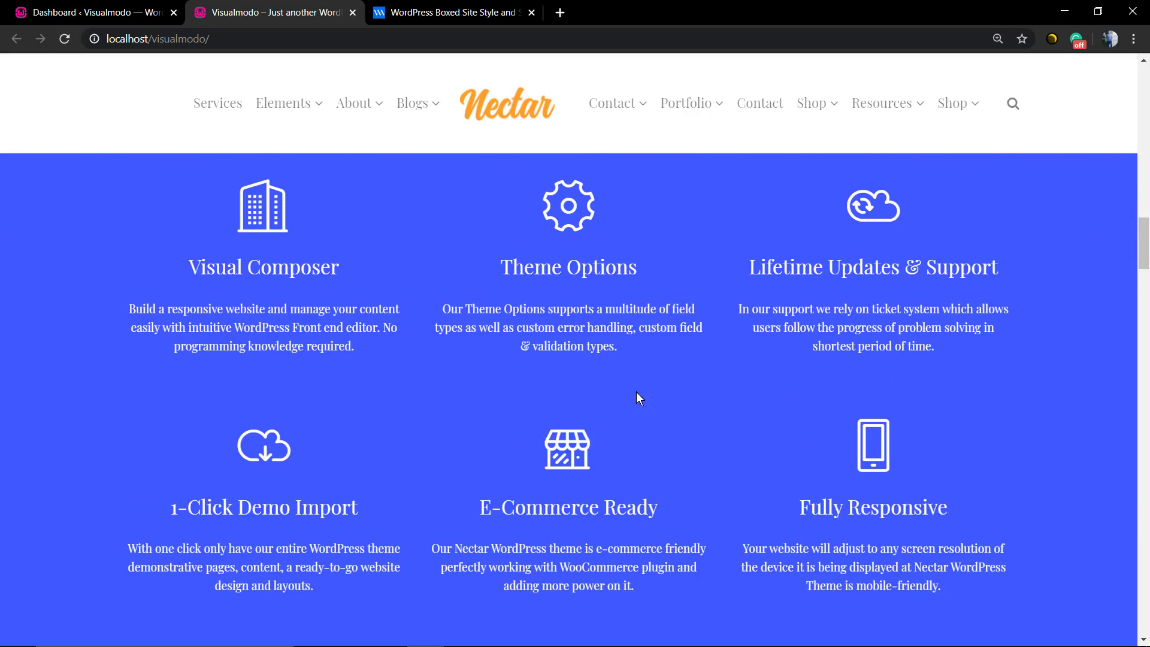
scroll(631, 395, "down", 2)
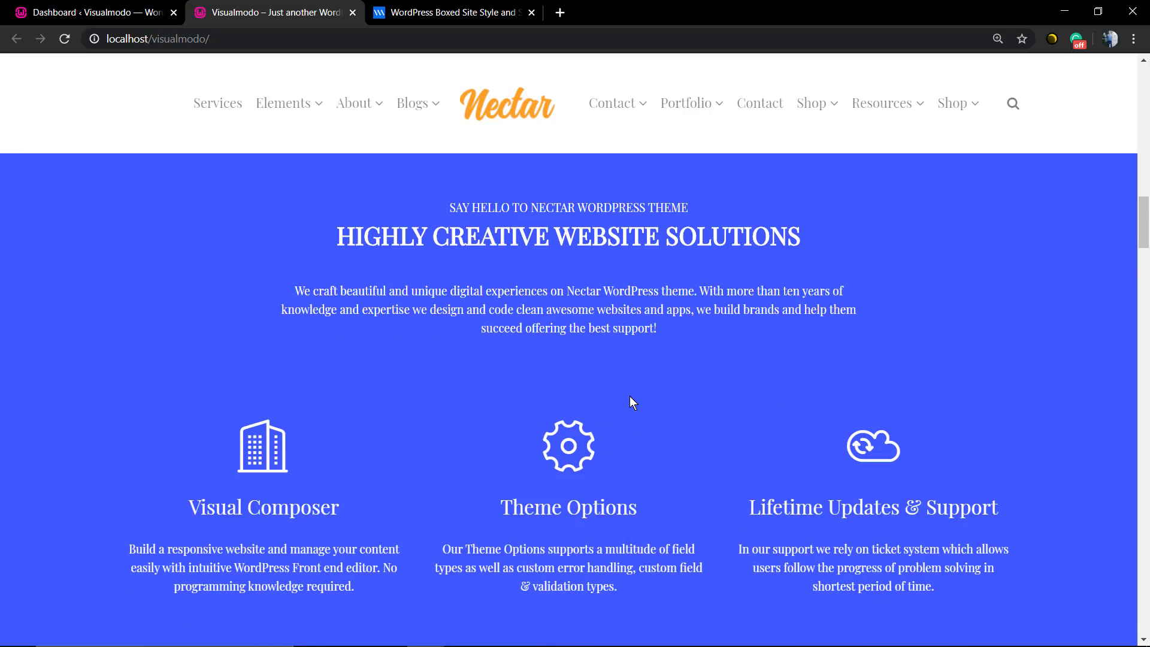
scroll(629, 400, "up", 15)
scroll(629, 403, "up", 4)
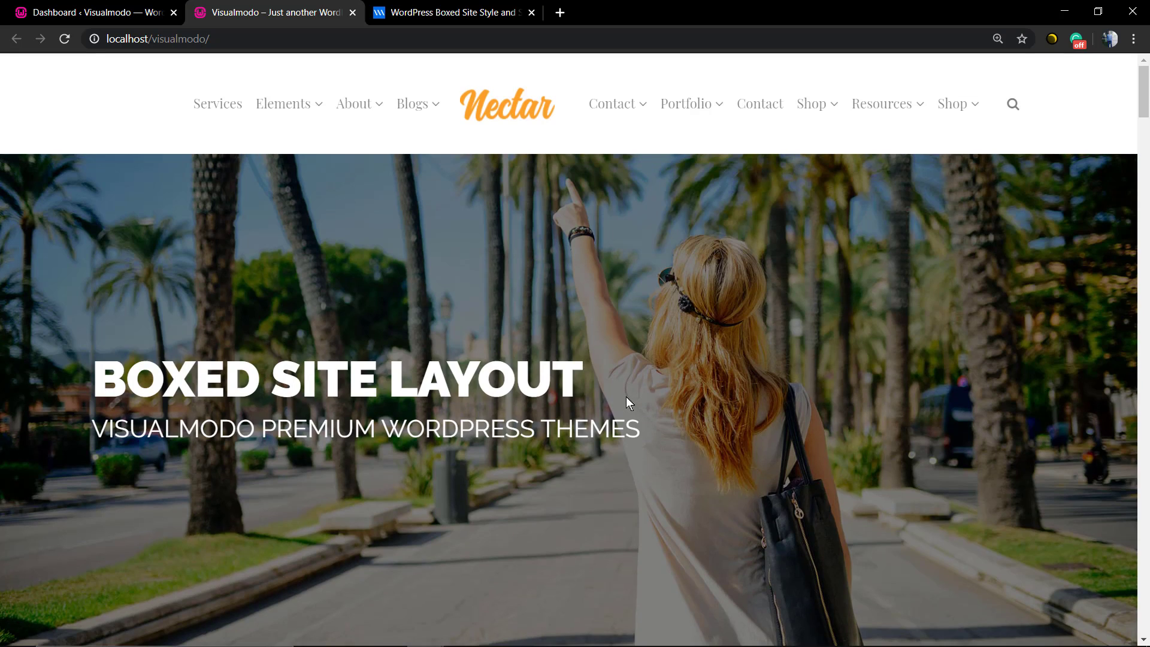
scroll(485, 356, "down", 4)
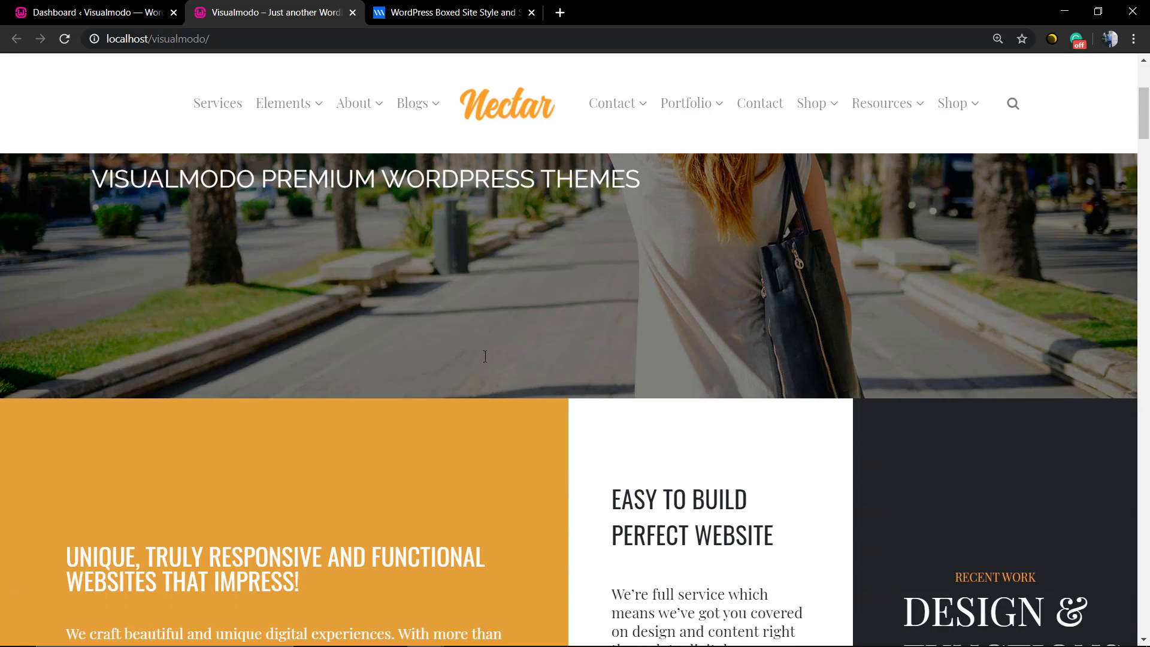
scroll(485, 356, "up", 4)
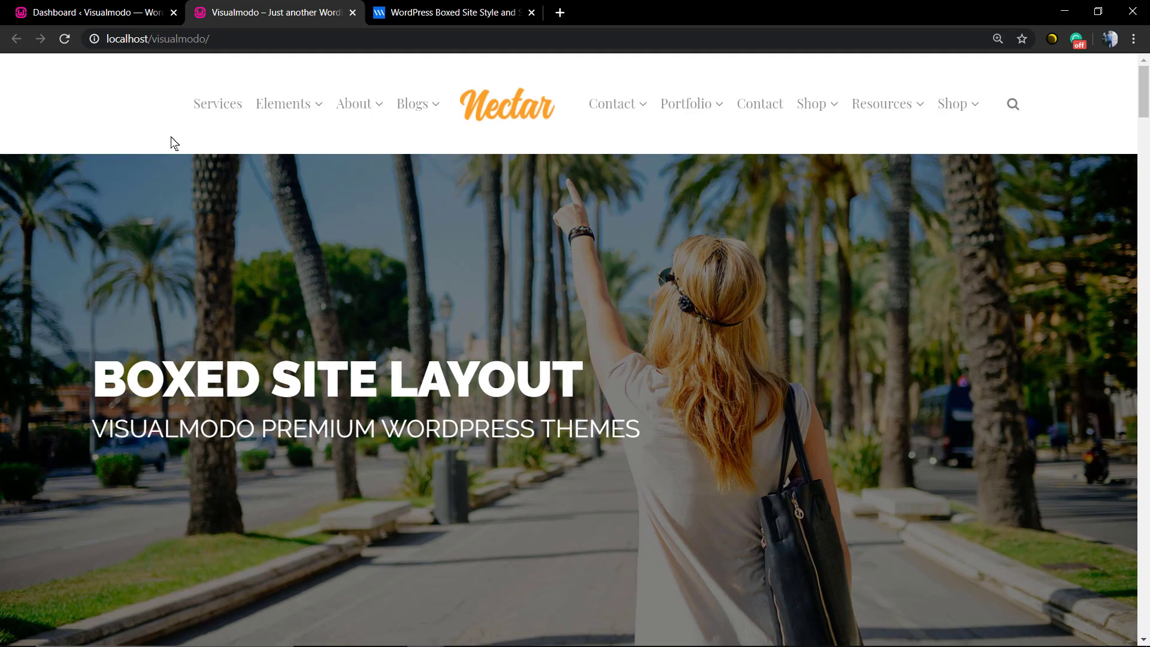
Step: Open the Layout section of Visualmodo's Theme Options in the WordPress dashboard
left_click(72, 6)
mouse_move(39, 189)
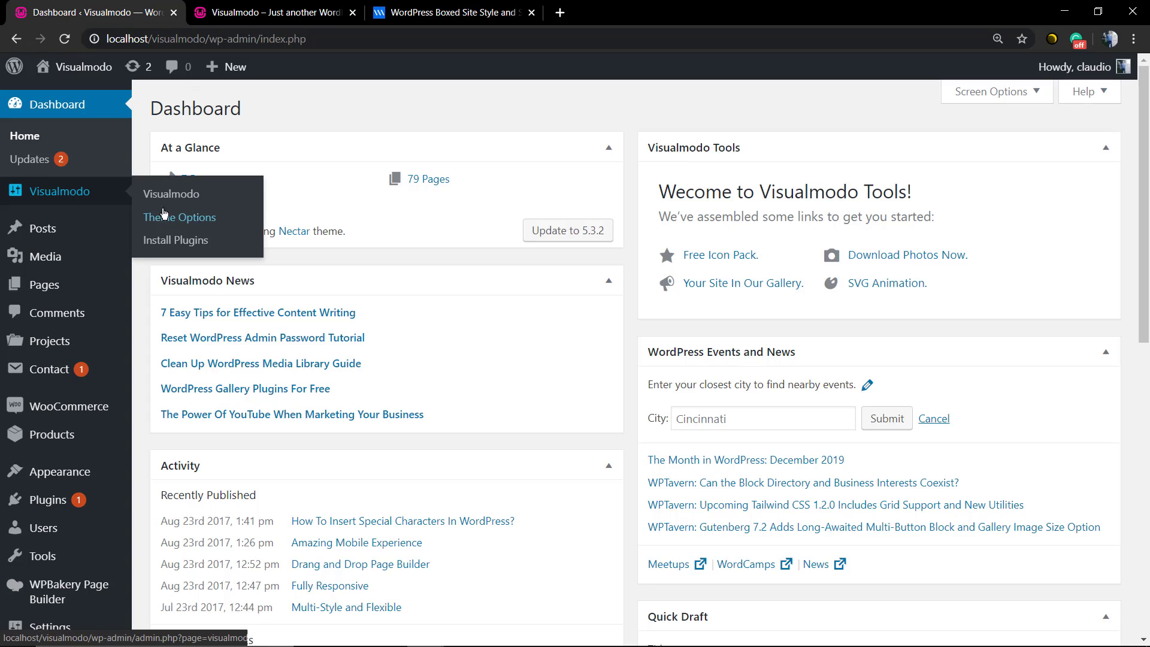
left_click(173, 215)
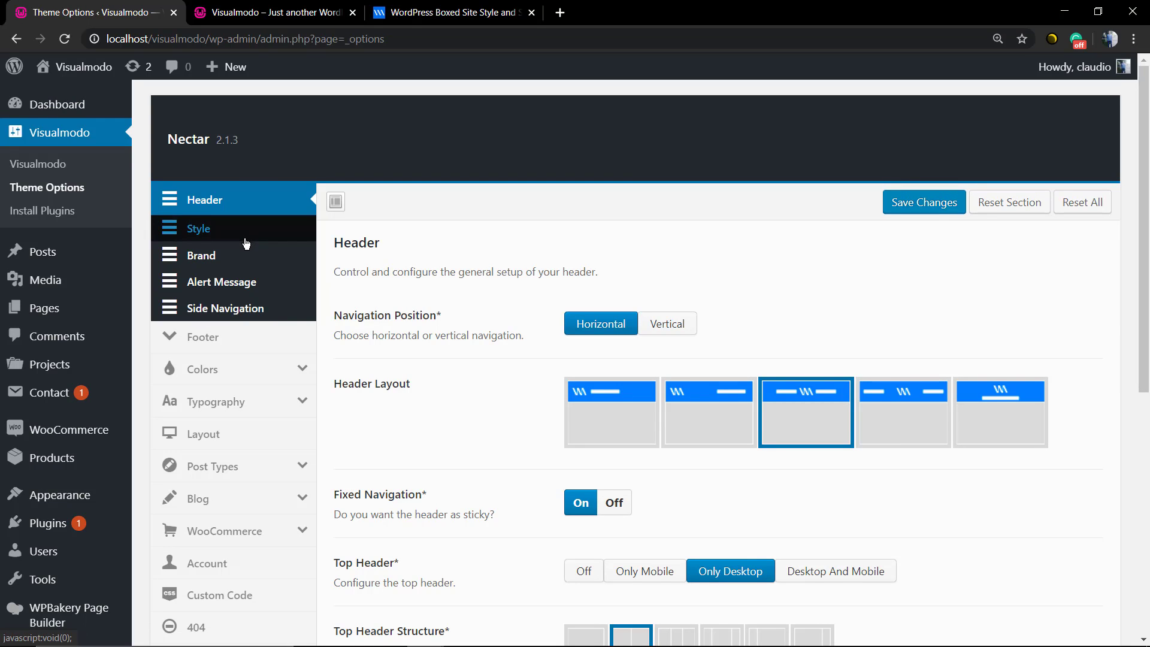
scroll(246, 243, "down", 2)
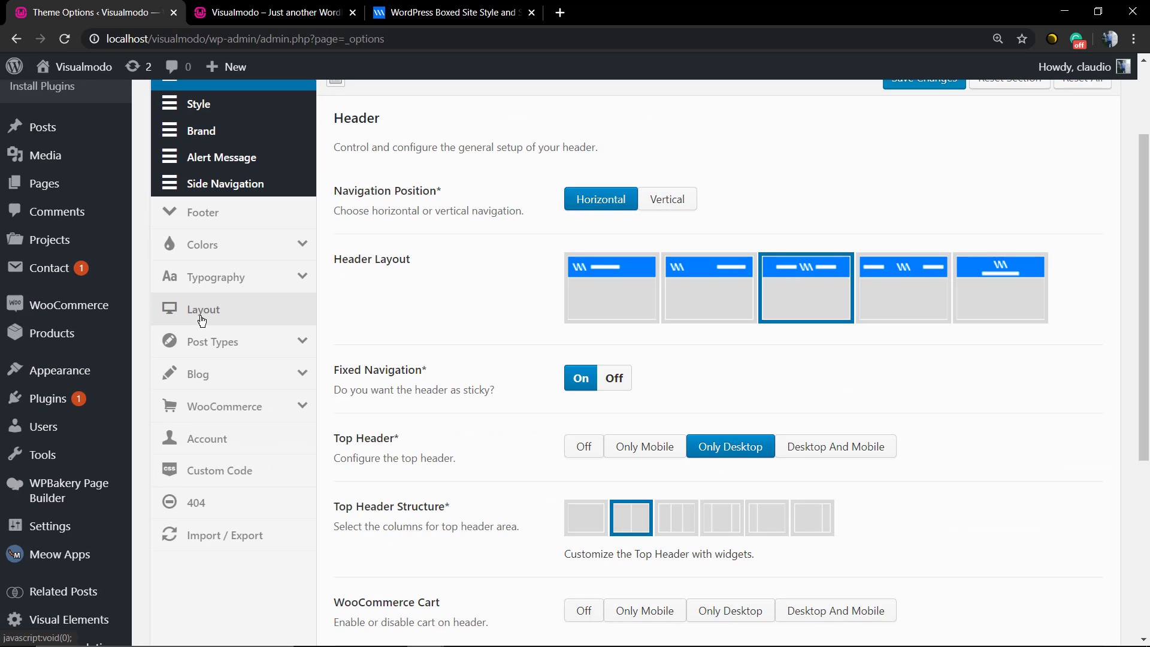
left_click(202, 320)
scroll(359, 300, "up", 3)
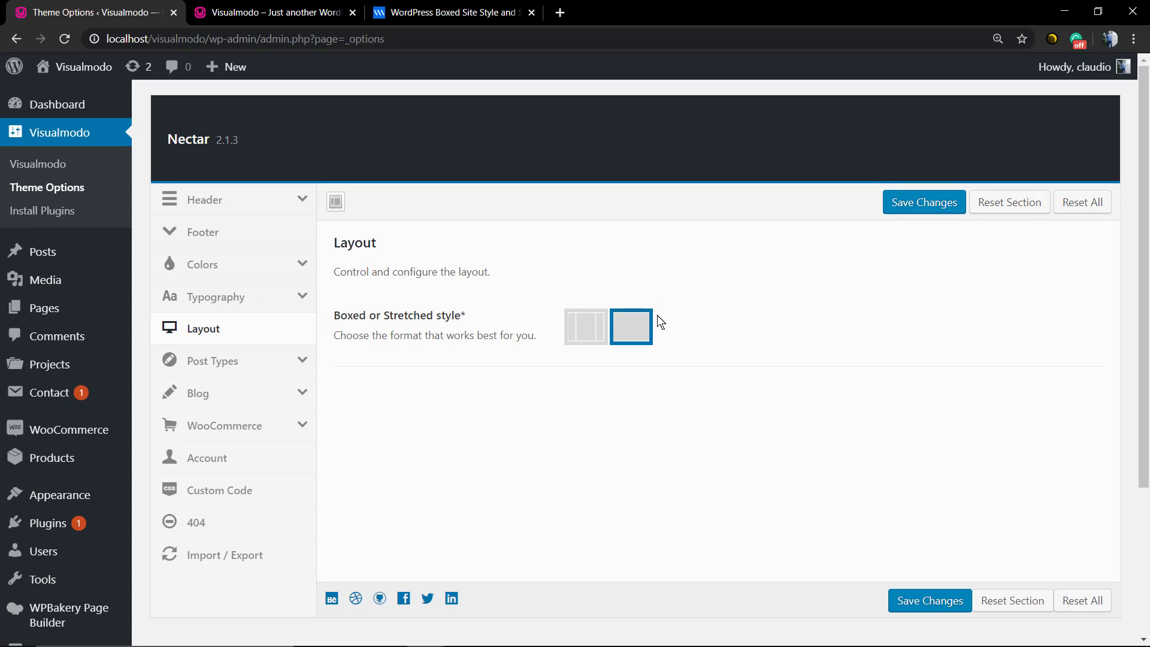
Step: Compare the Boxed or Stretched style setting with the current width of the site's front page
left_click(419, 11)
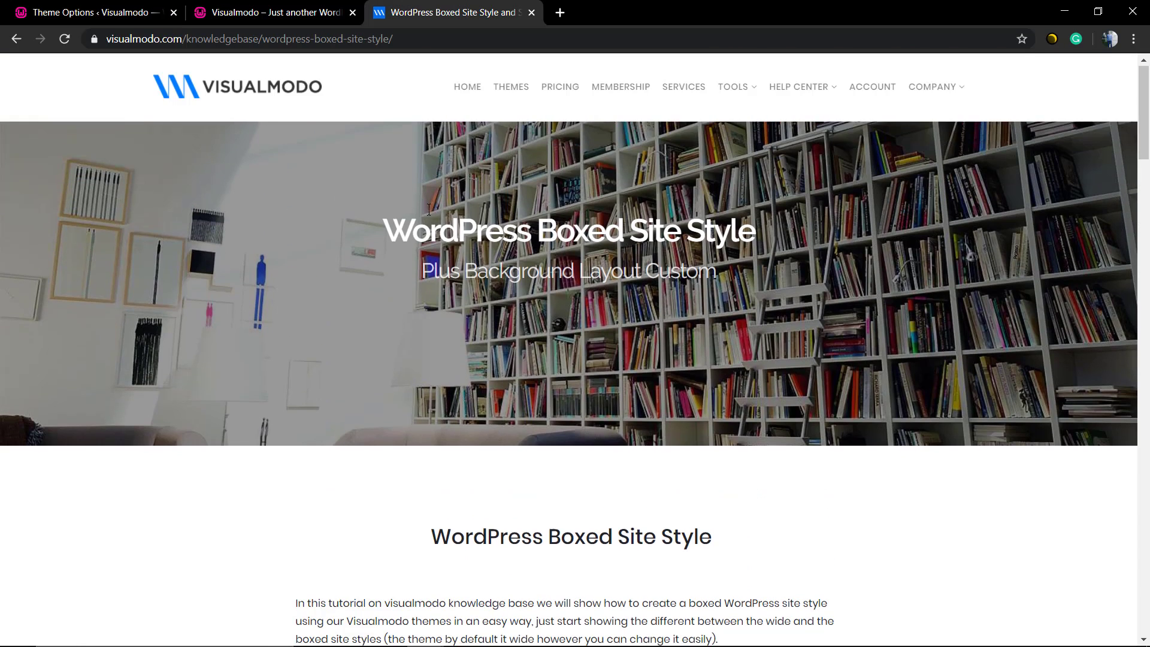
left_click(269, 12)
scroll(425, 336, "down", 6)
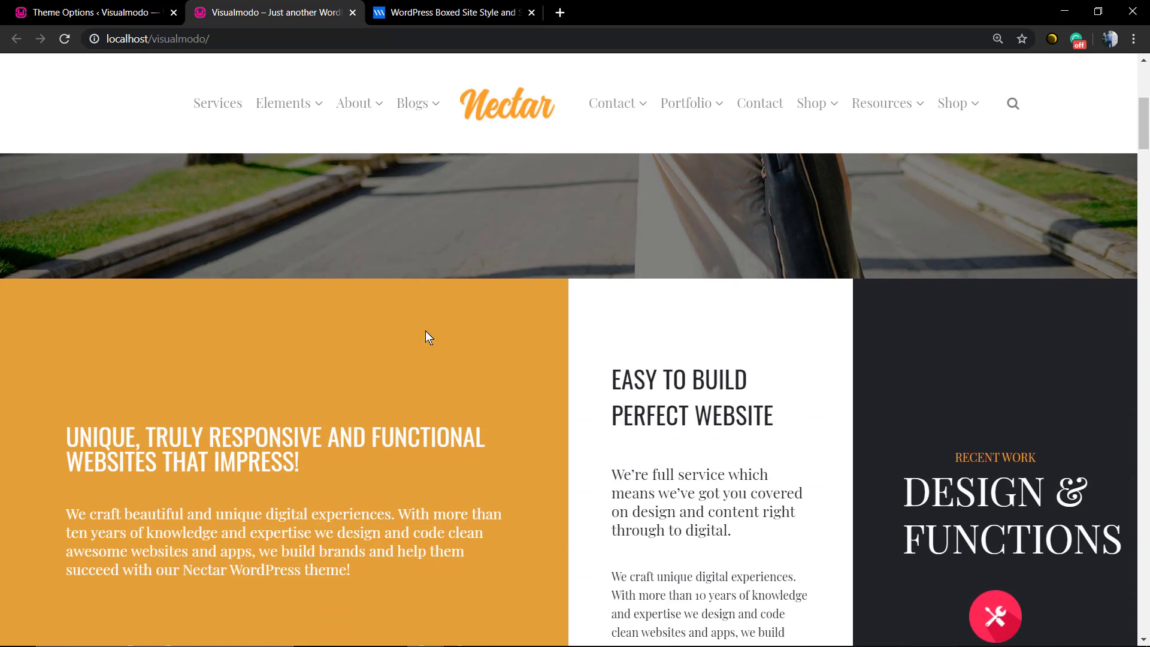
scroll(425, 336, "up", 6)
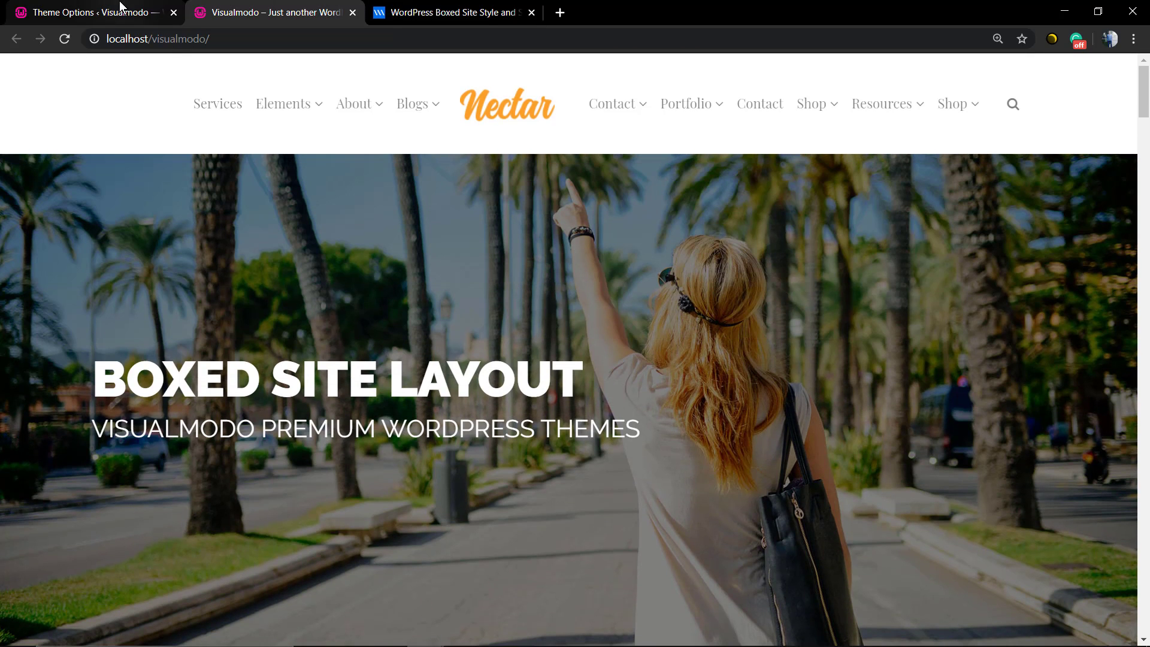
left_click(123, 9)
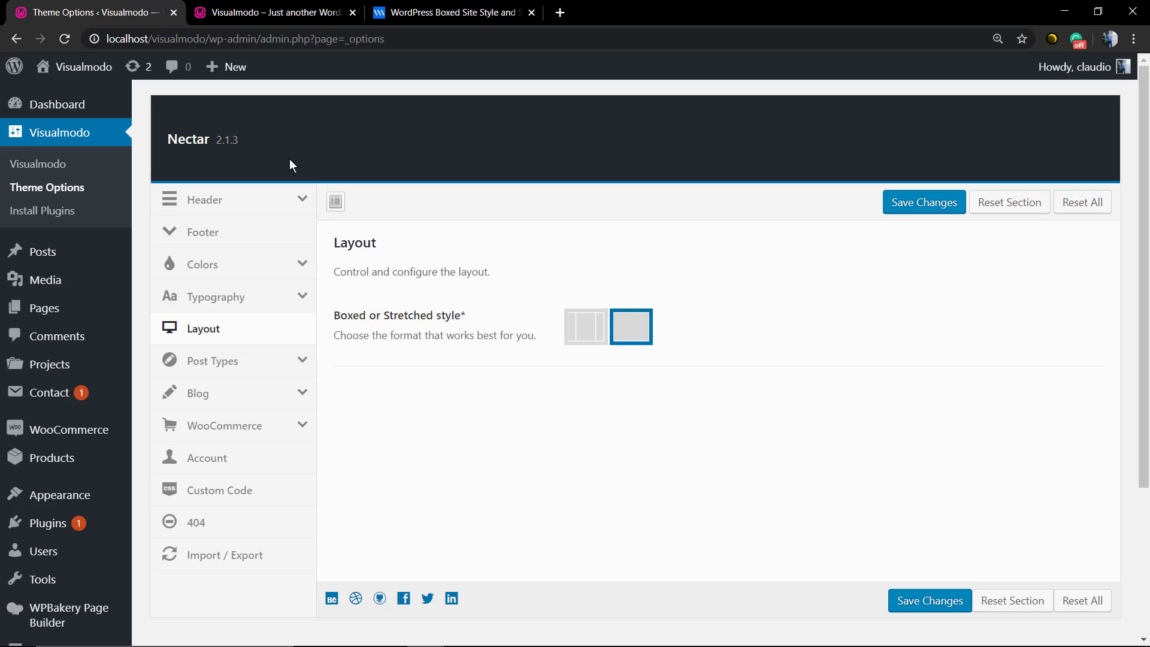
left_click(236, 8)
scroll(318, 365, "down", 6)
scroll(318, 365, "up", 6)
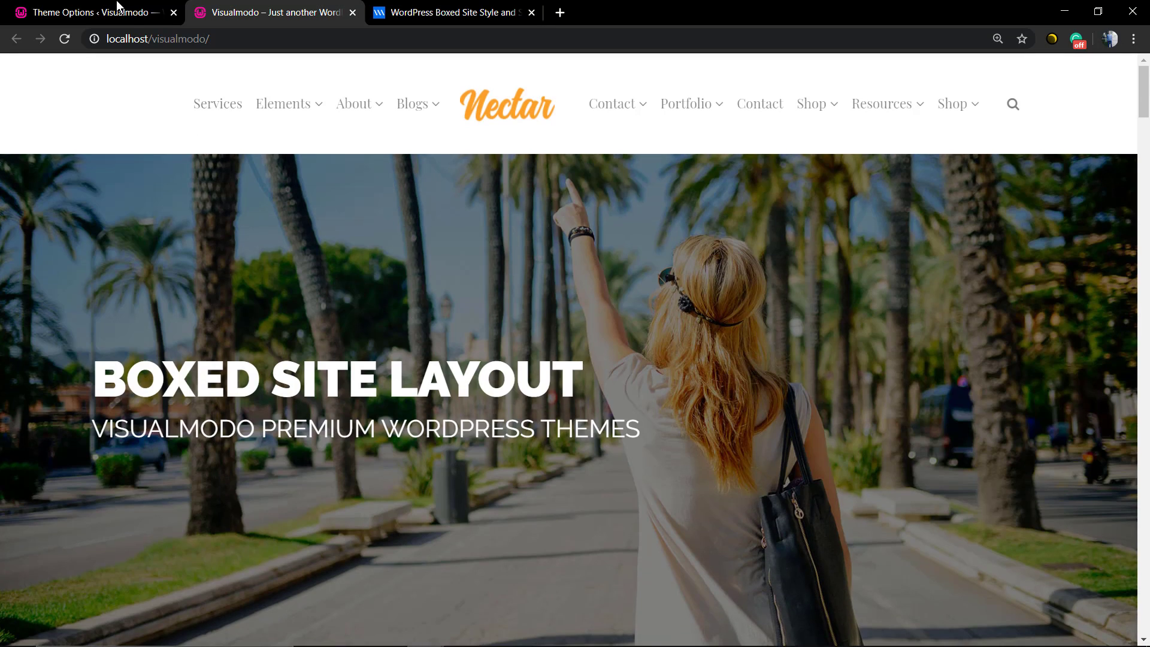
Step: Set the theme's Boxed or Stretched style to the boxed layout and save the changes
left_click(123, 9)
left_click(577, 336)
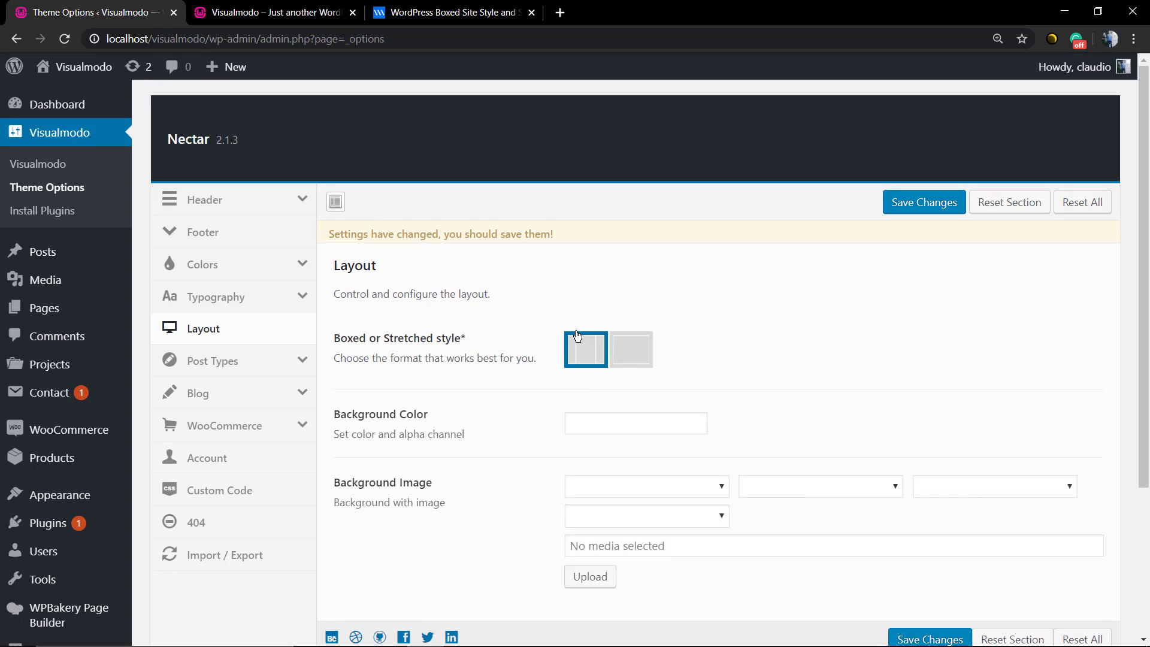
left_click(904, 203)
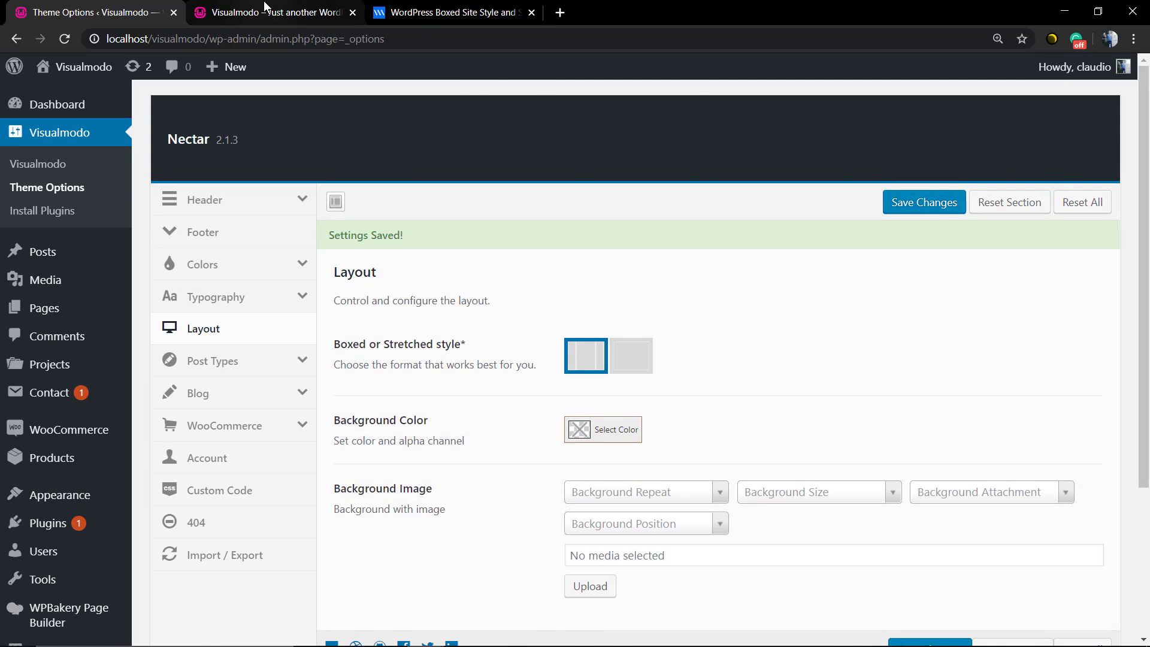
Step: Reload the site's front page, examine the boxed layout down to the footer, and return to the theme's Layout options
left_click(276, 12)
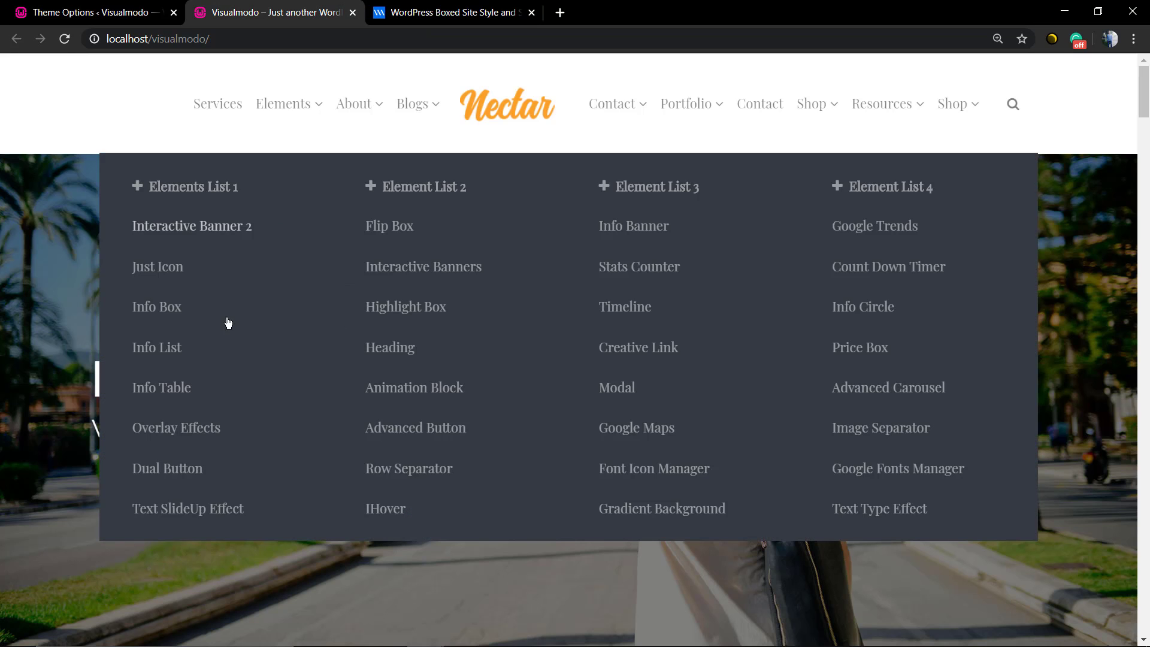
key("F5")
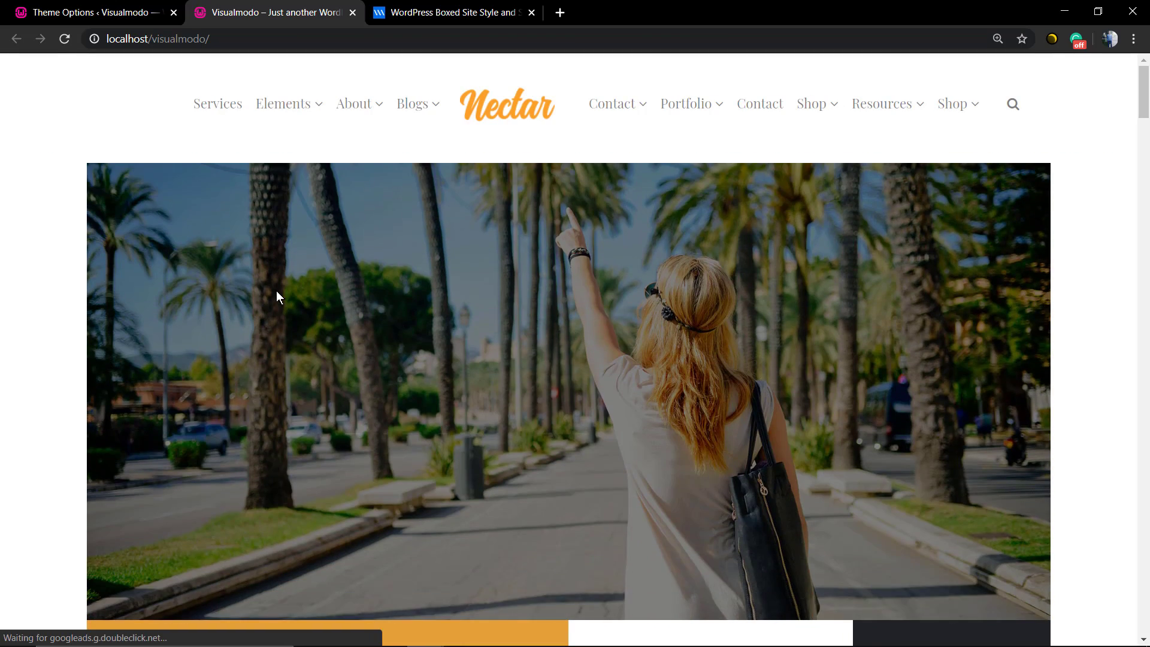
scroll(276, 290, "down", 8)
scroll(276, 290, "down", 2)
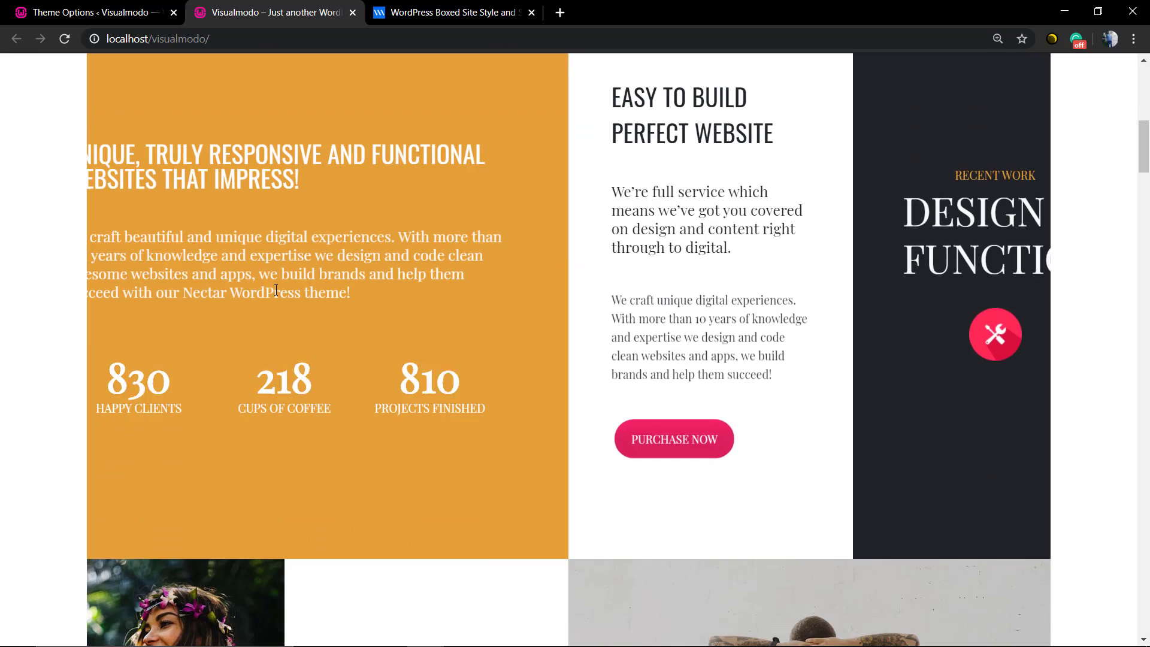
scroll(276, 290, "down", 6)
scroll(277, 291, "down", 15)
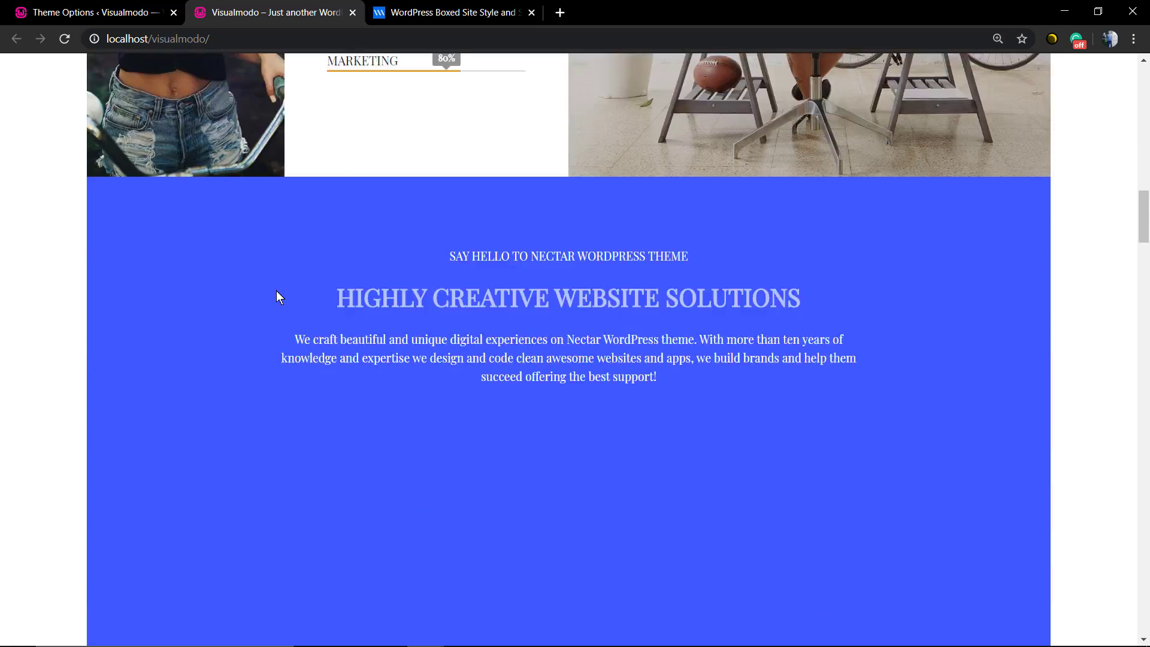
scroll(277, 292, "down", 15)
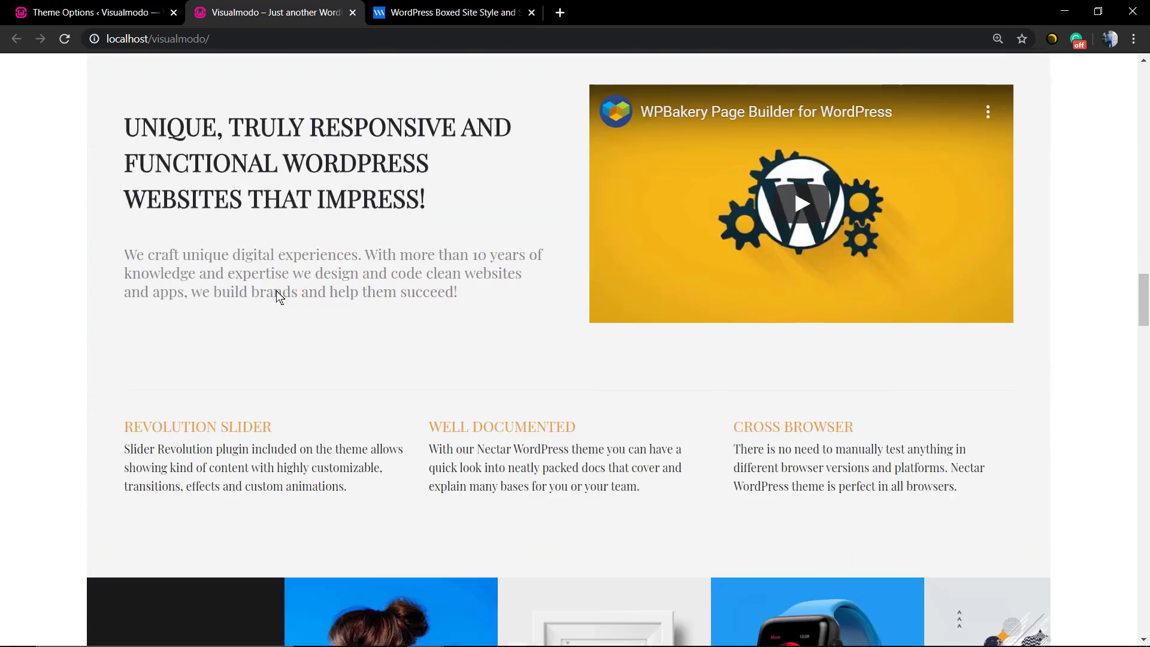
scroll(192, 309, "down", 18)
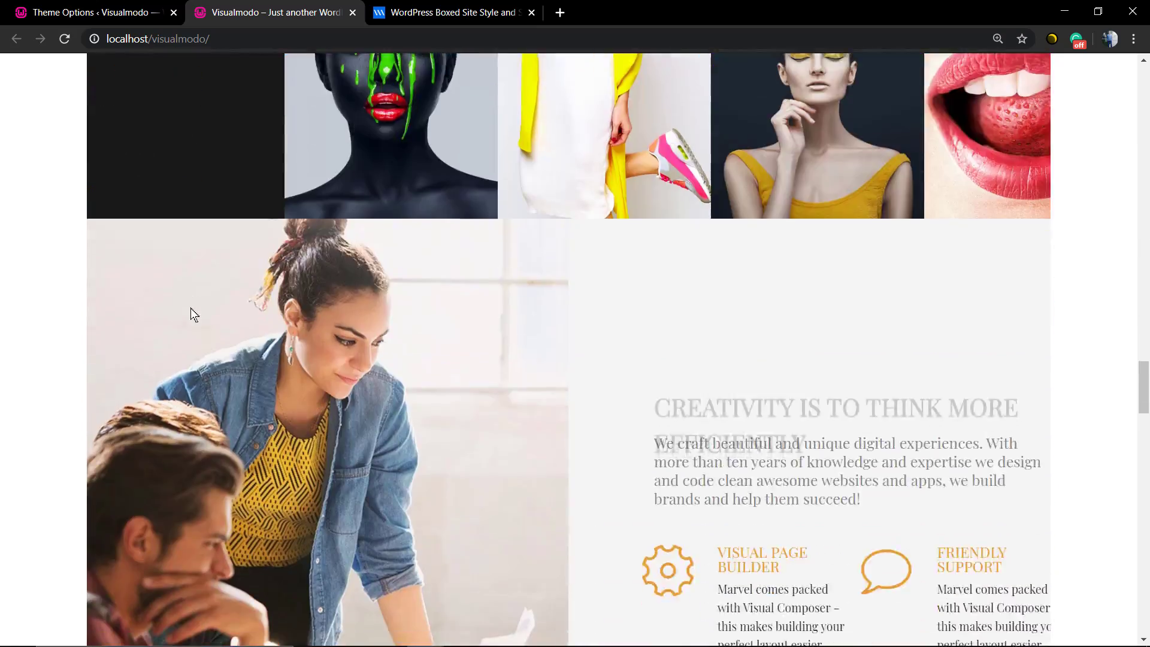
scroll(190, 307, "down", 15)
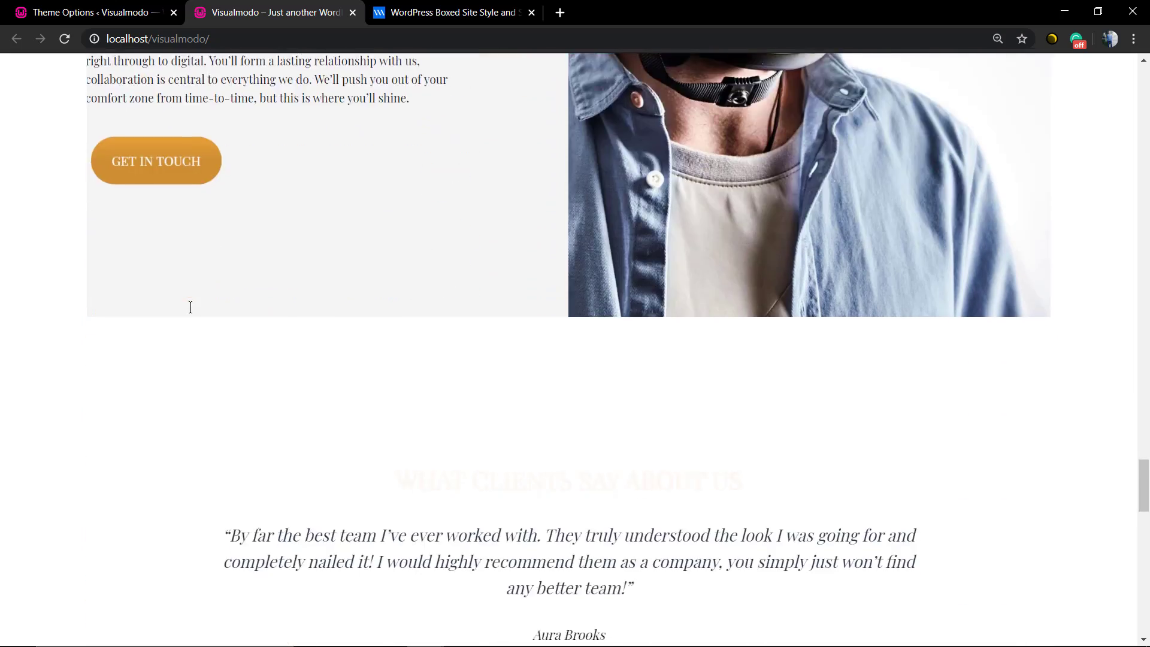
scroll(192, 313, "down", 8)
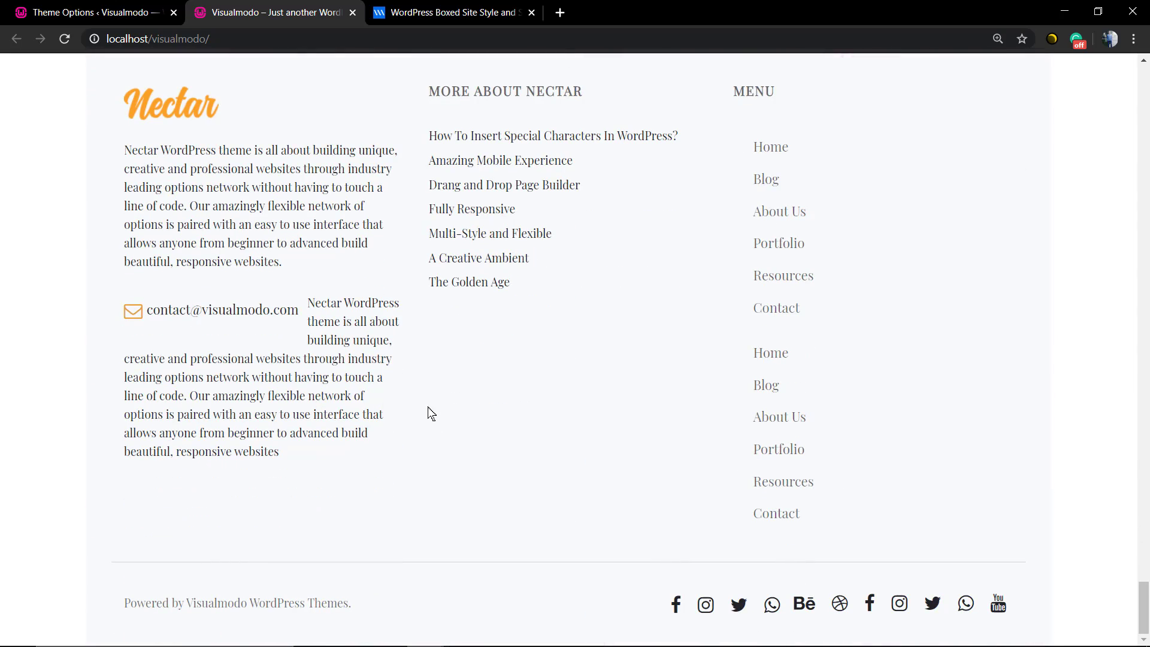
scroll(429, 408, "up", 20)
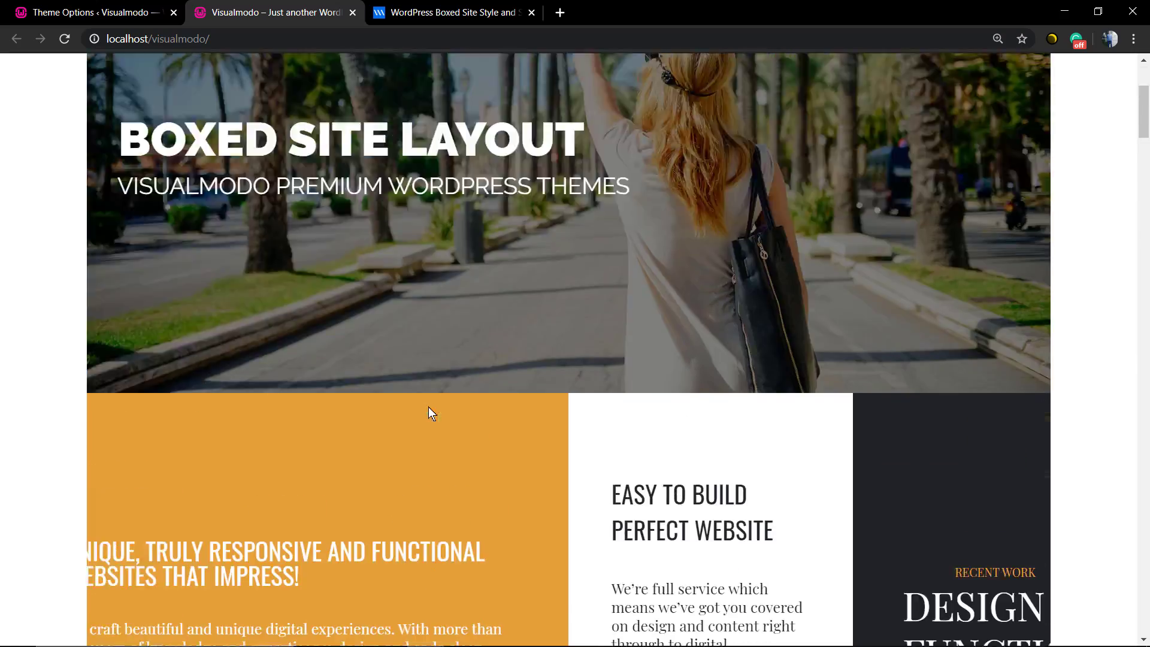
scroll(429, 414, "up", 4)
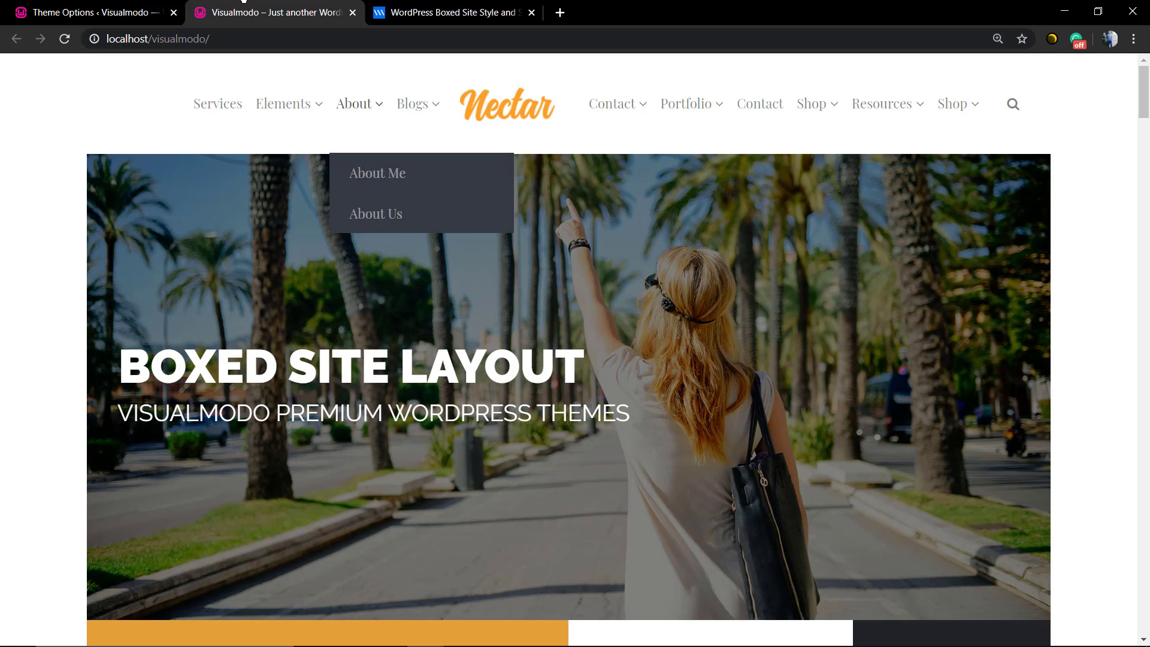
left_click(70, 11)
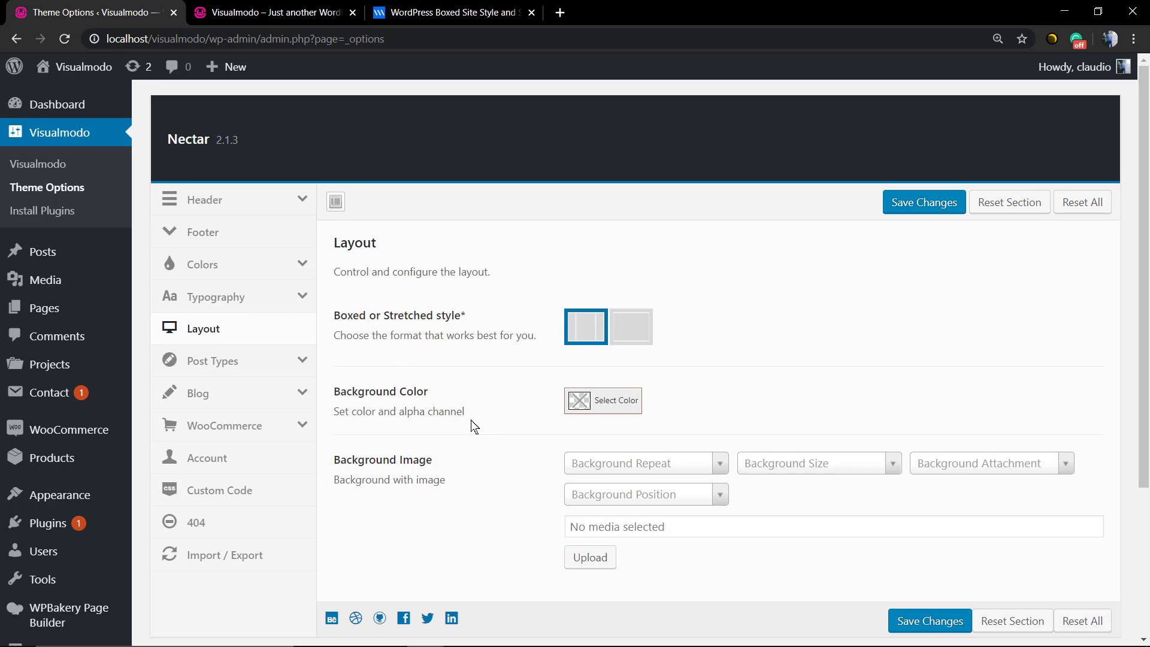
Step: Set the layout's background color to the light grey #e5e5e5 and save the changes
scroll(474, 426, "down", 2)
left_click(614, 291)
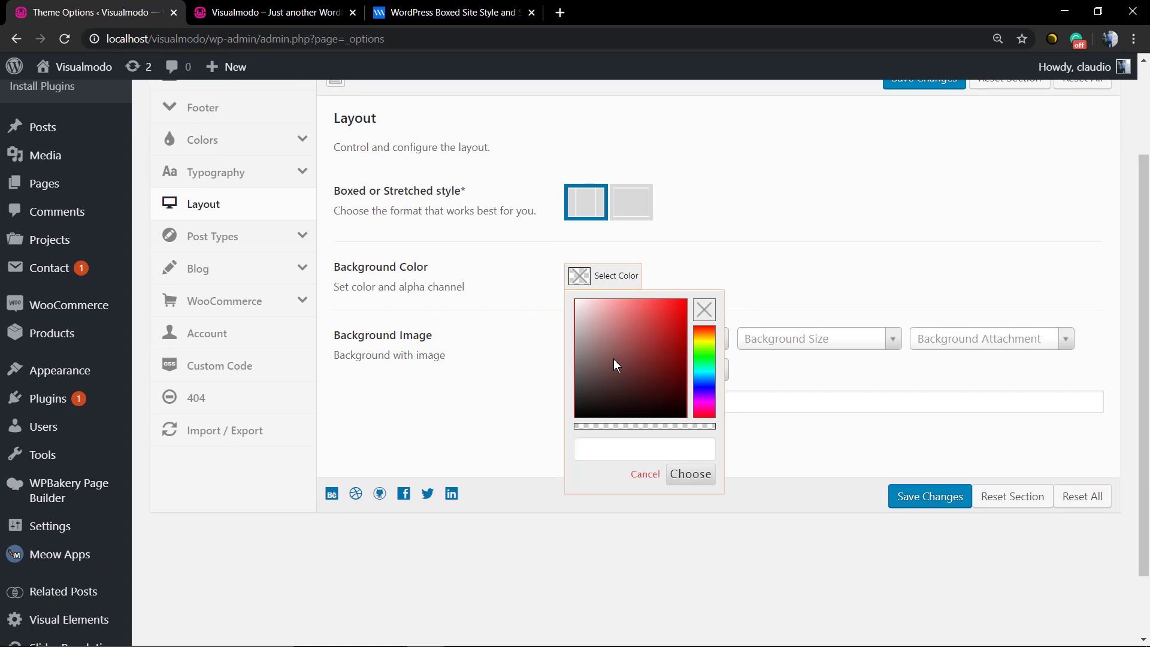
mouse_move(609, 322)
left_mouse_down()
mouse_move(554, 320)
mouse_move(560, 336)
mouse_move(555, 316)
mouse_move(576, 316)
left_mouse_up()
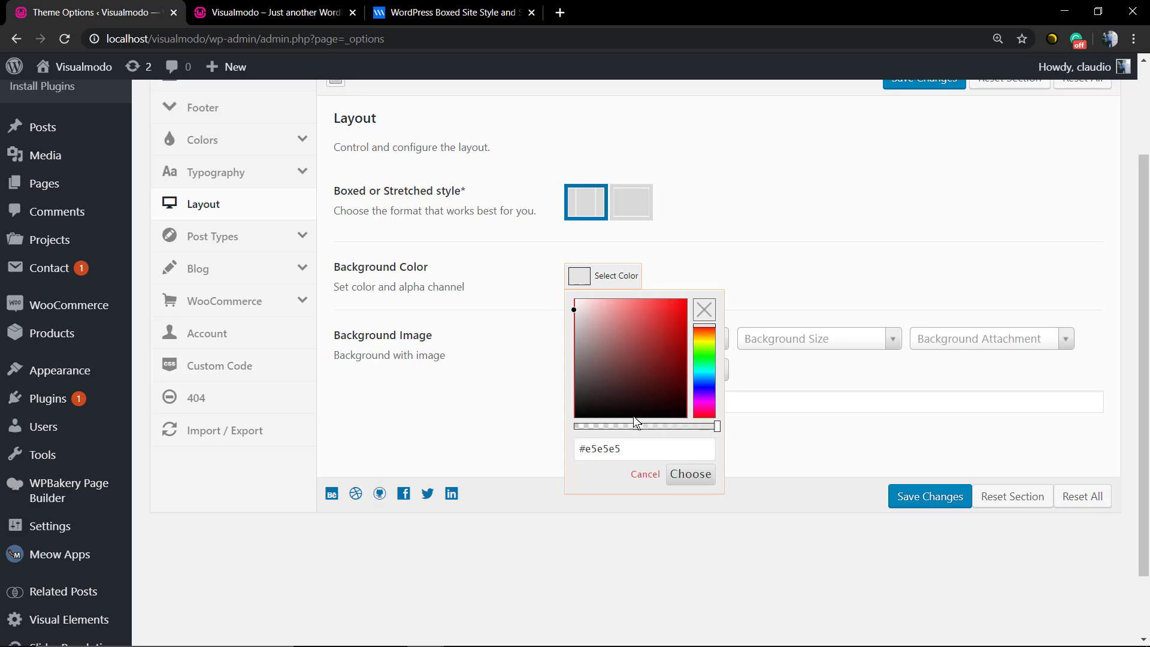
left_click(686, 475)
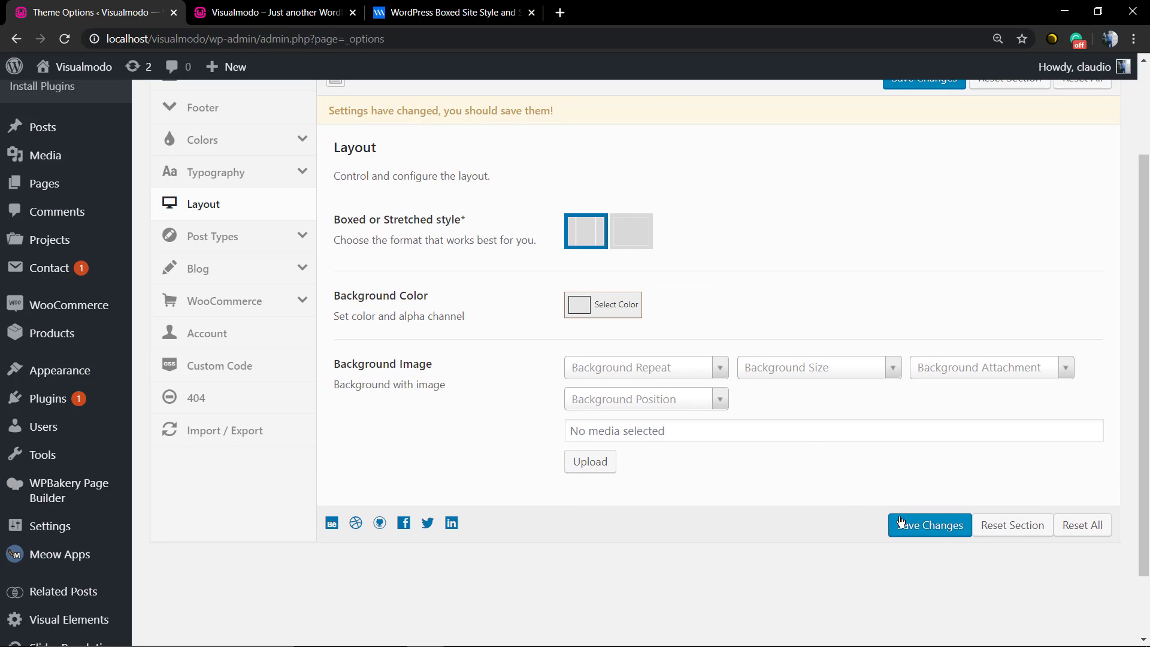
left_click(624, 307)
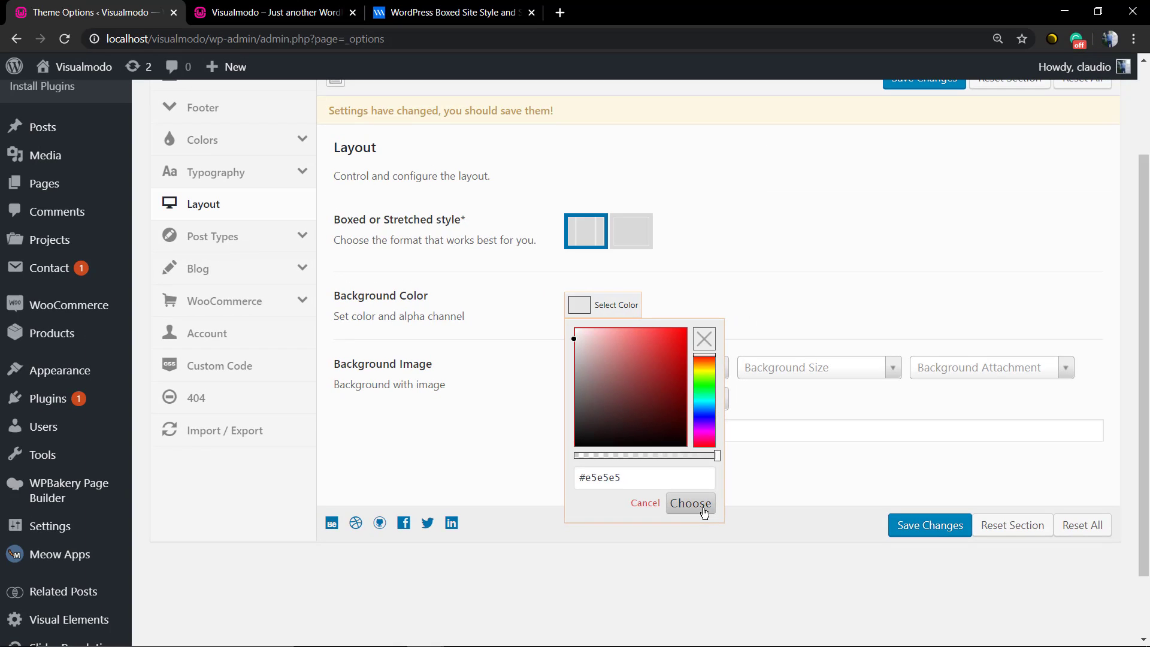
left_click(691, 503)
left_click(900, 526)
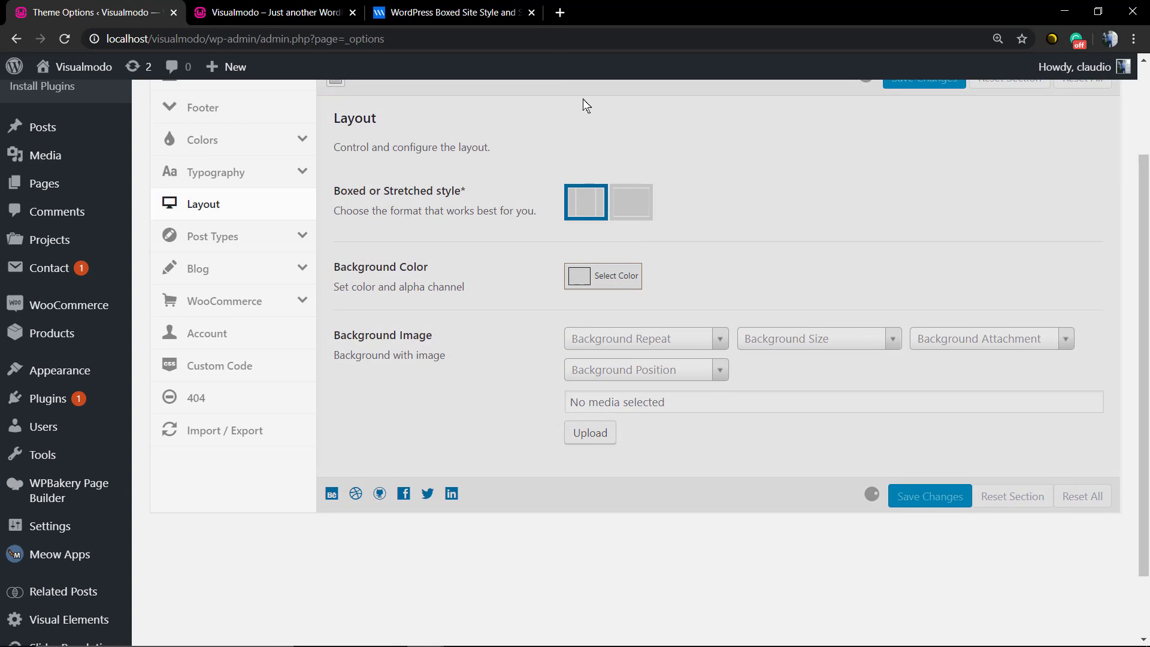
Step: Reload the site's front page and examine the background color around the boxed content
left_click(320, 11)
key("F5")
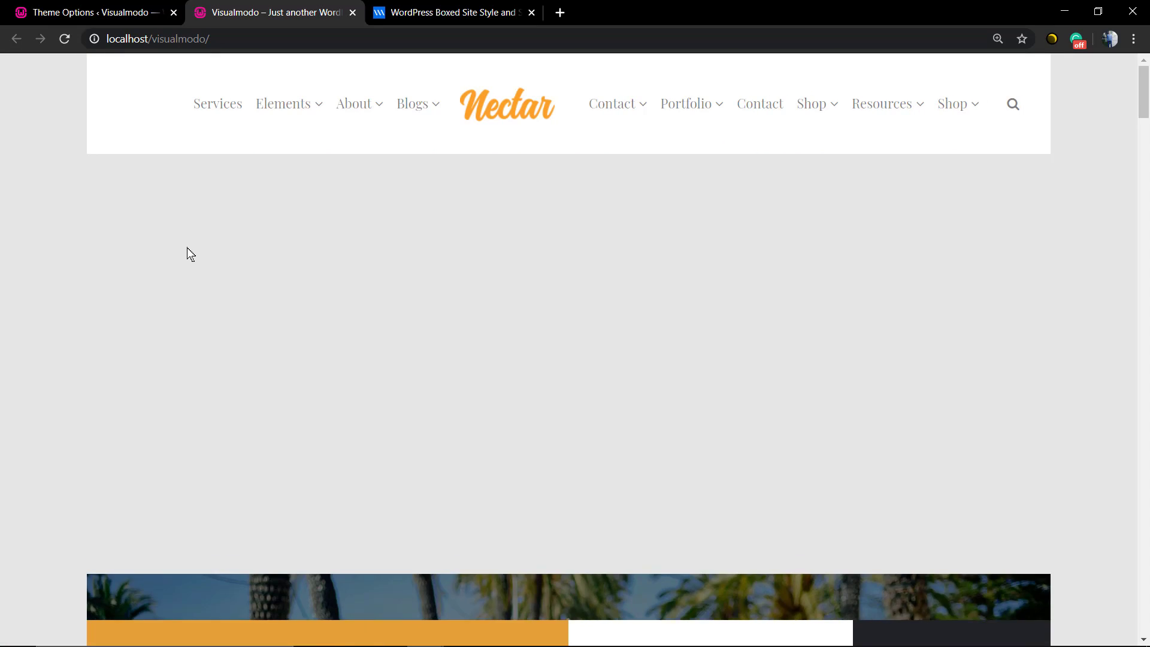
scroll(192, 251, "down", 10)
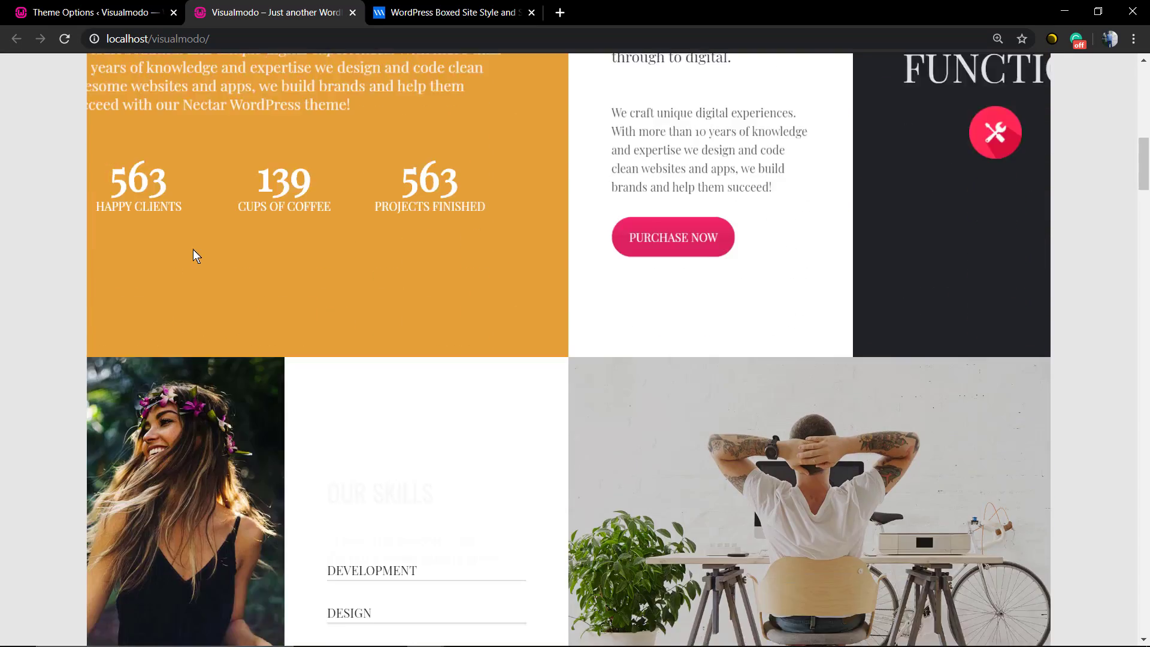
scroll(193, 250, "up", 10)
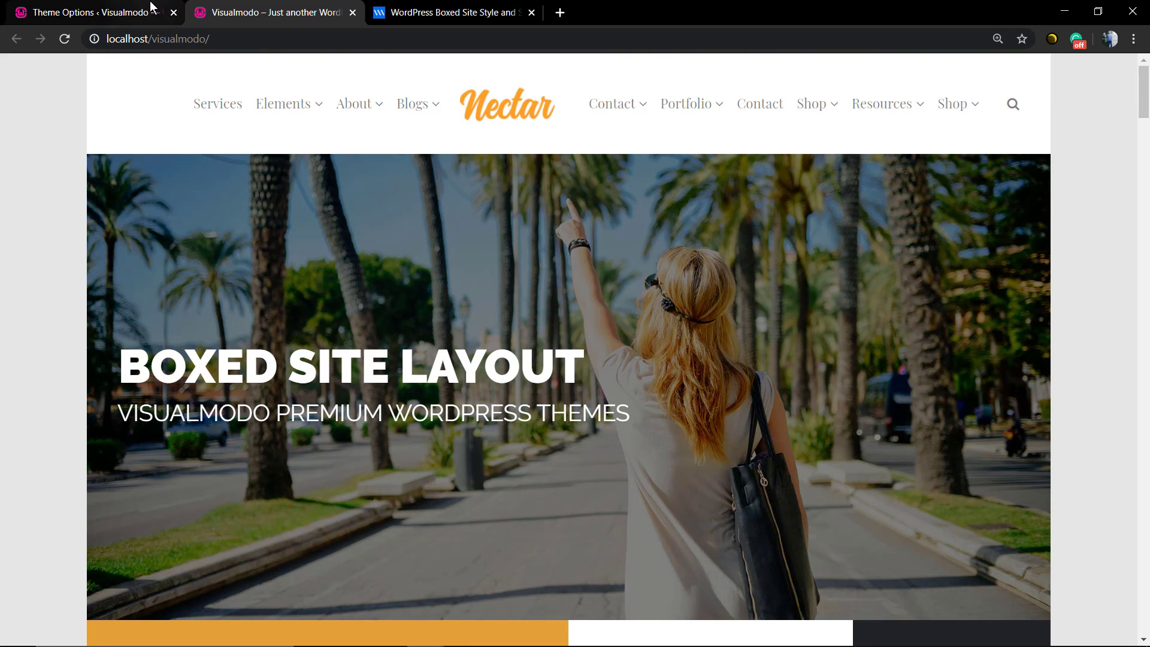
Step: Return to the theme's Layout options and choose the blue gradient bg-im-4.jpg from the media library as the background image
left_click(150, 10)
left_click(601, 432)
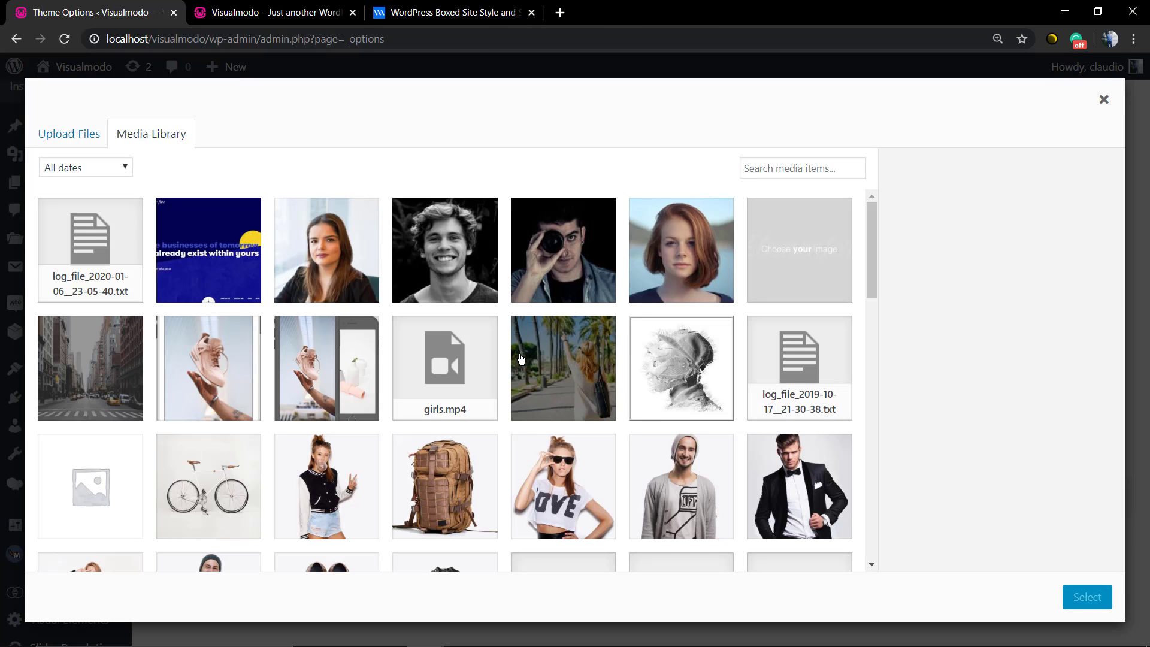
scroll(521, 359, "down", 6)
scroll(520, 358, "down", 5)
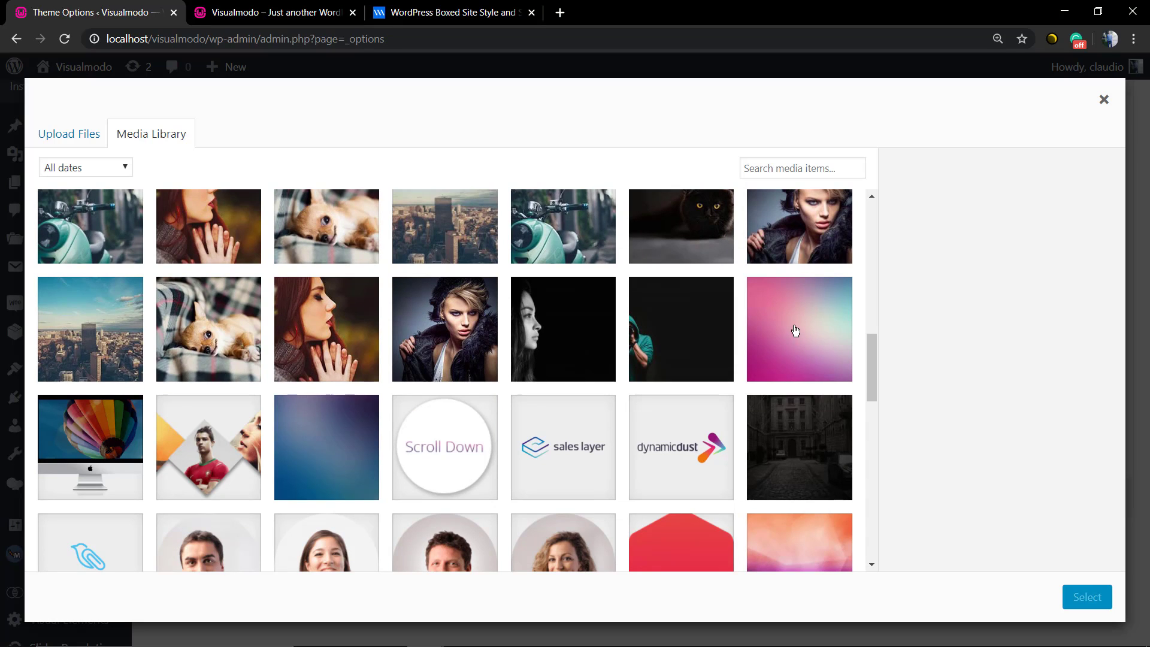
left_click(326, 432)
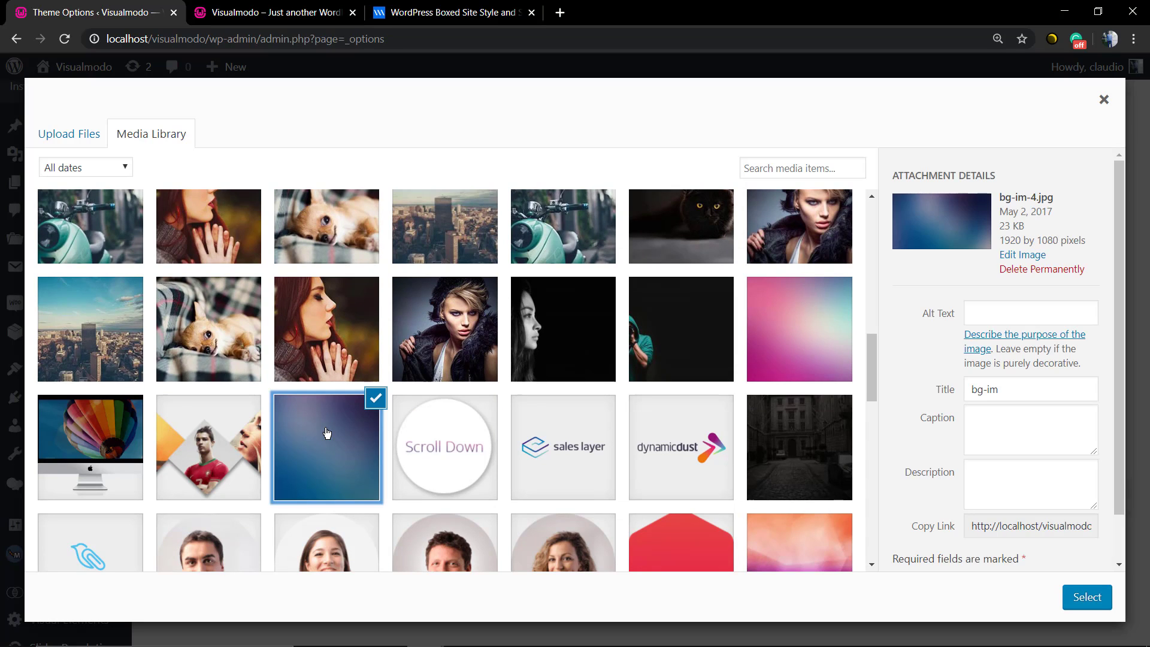
left_click(1069, 596)
Step: Set the background image's repeat to Repeat All and its size to Cover, and save the changes
left_click(593, 370)
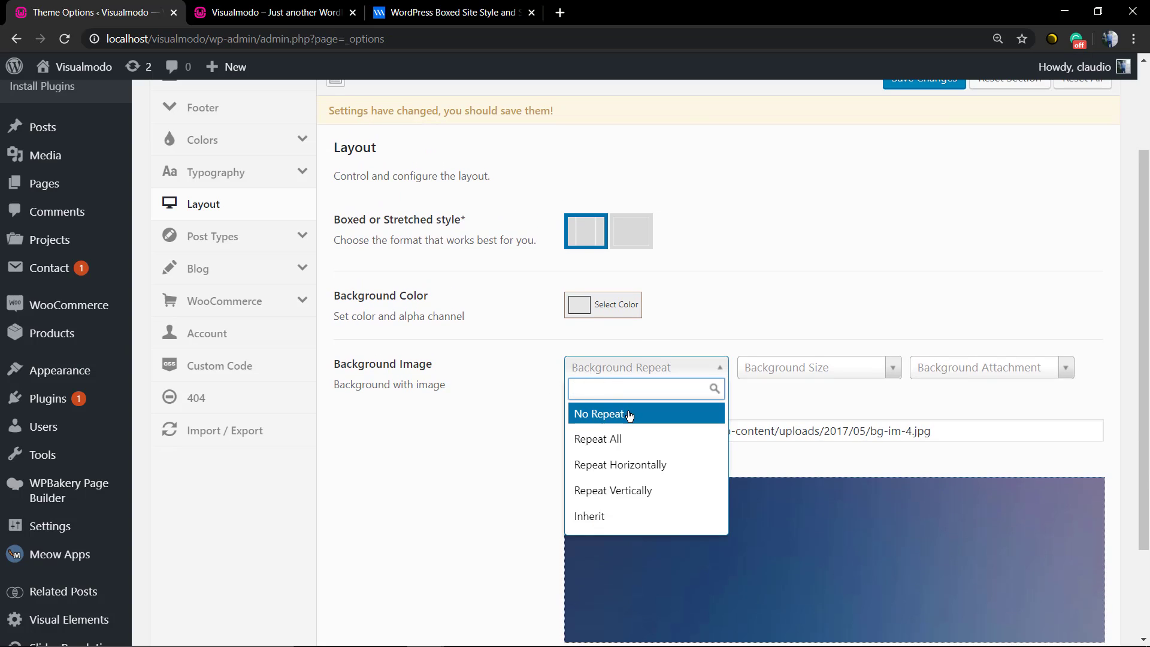
left_click(628, 415)
left_click(658, 374)
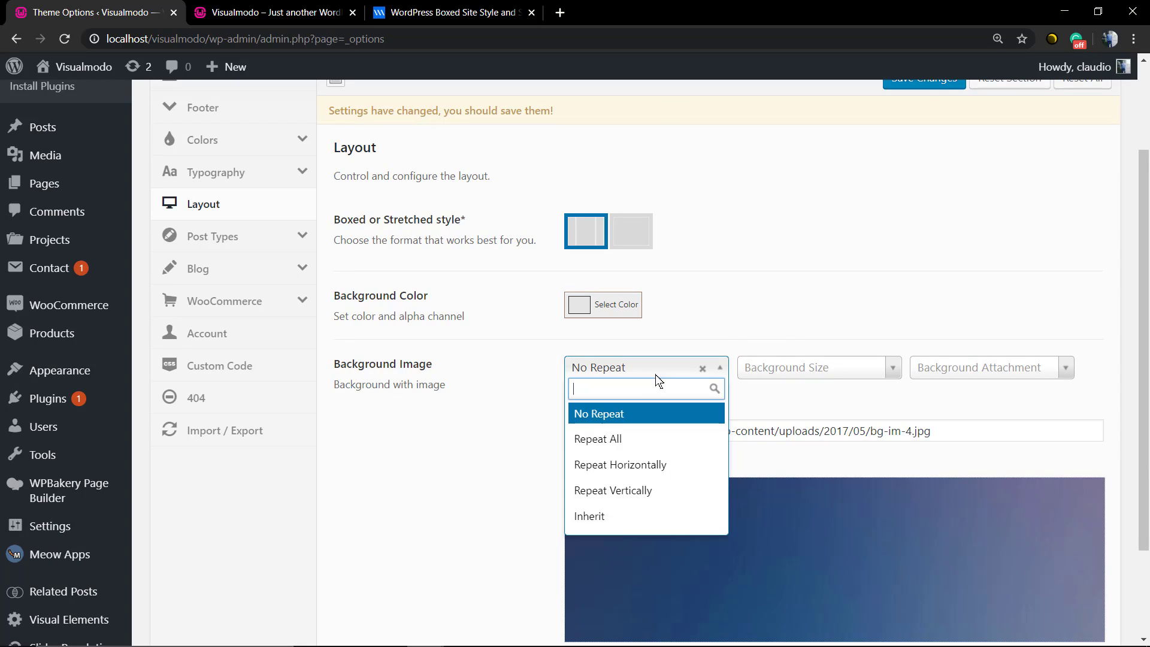
left_click(661, 446)
left_click(773, 374)
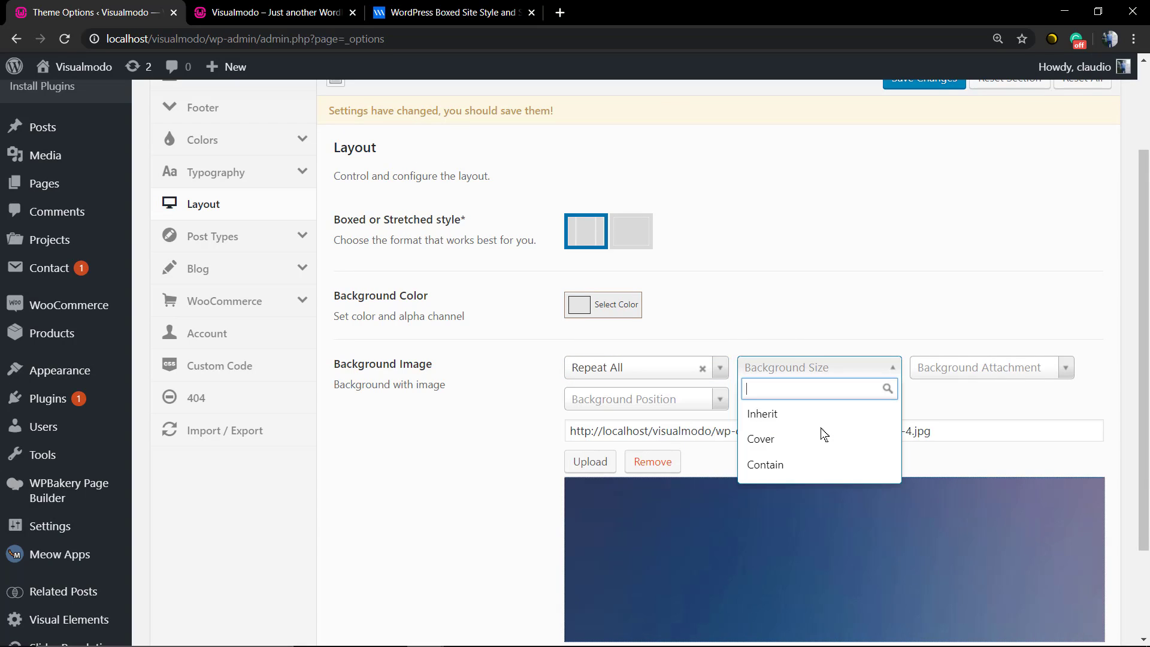
left_click(761, 439)
left_click(976, 366)
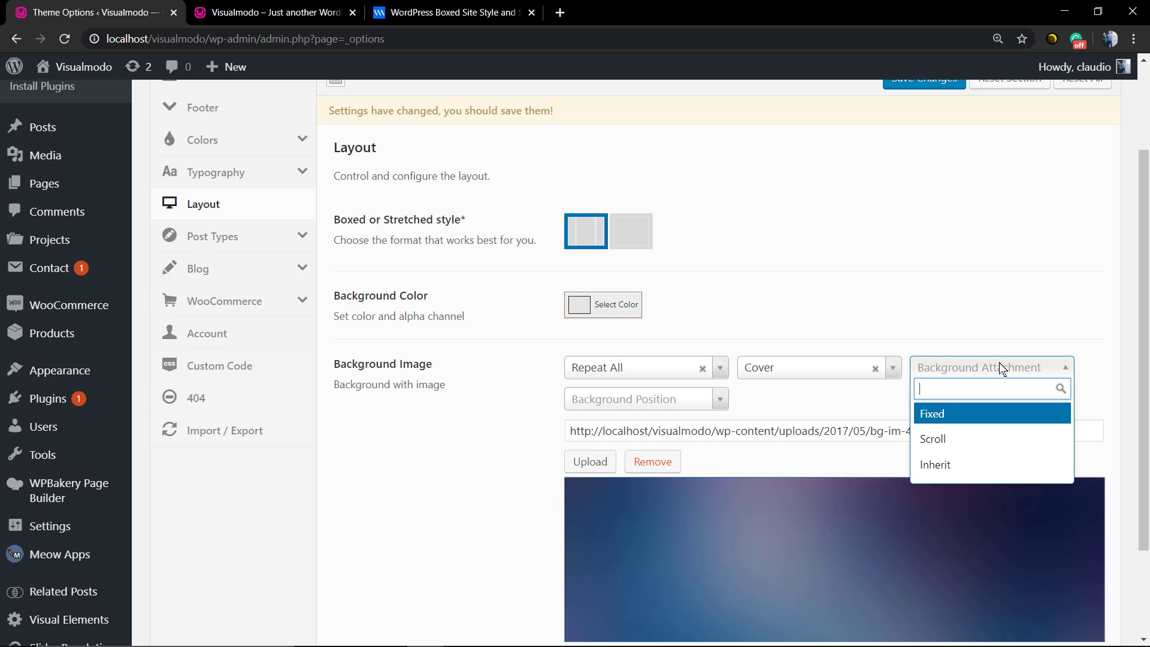
left_click(995, 366)
scroll(708, 394, "down", 2)
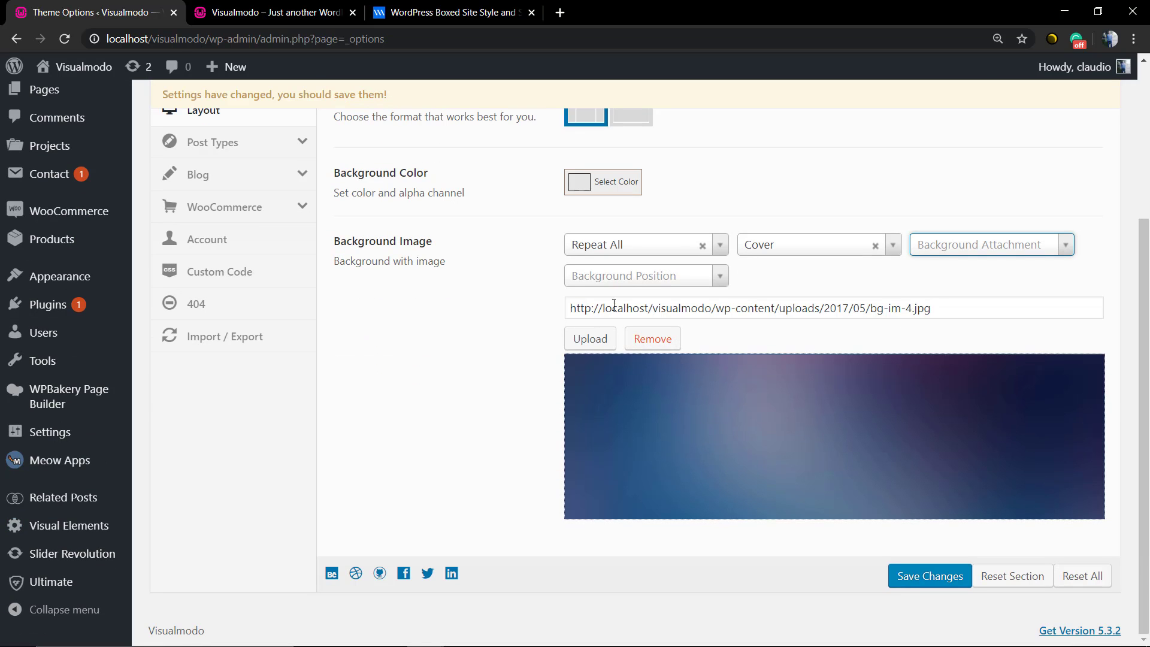
left_click(903, 574)
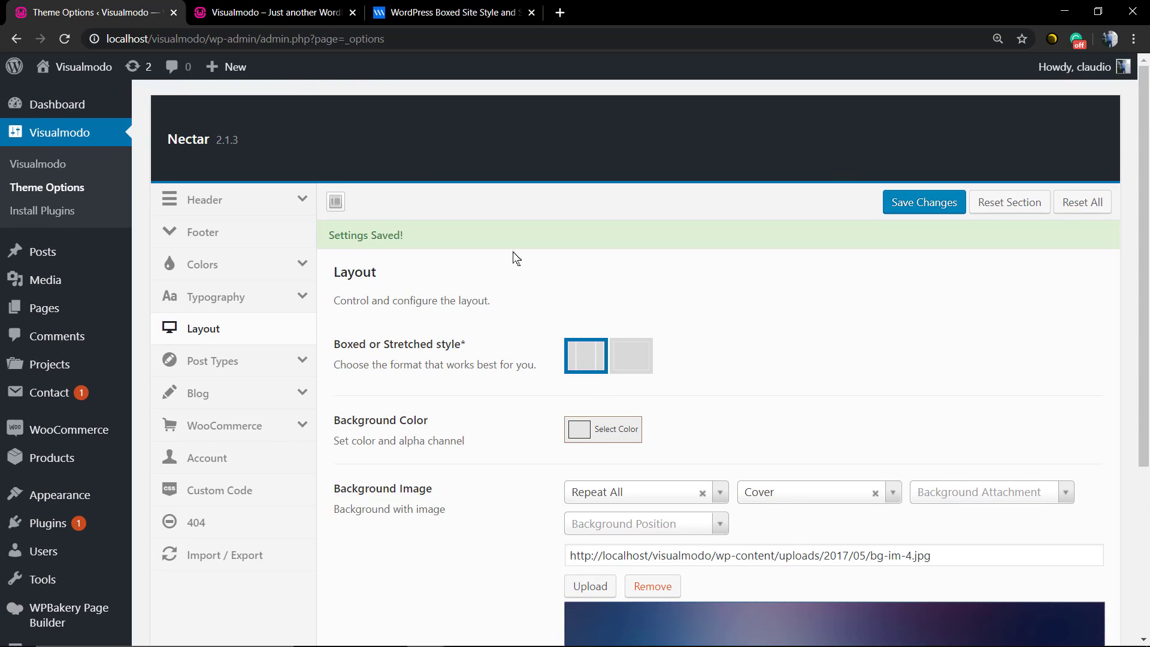
Step: Reload the site's front page to check the background image, and return to the theme's Layout options
left_click(275, 12)
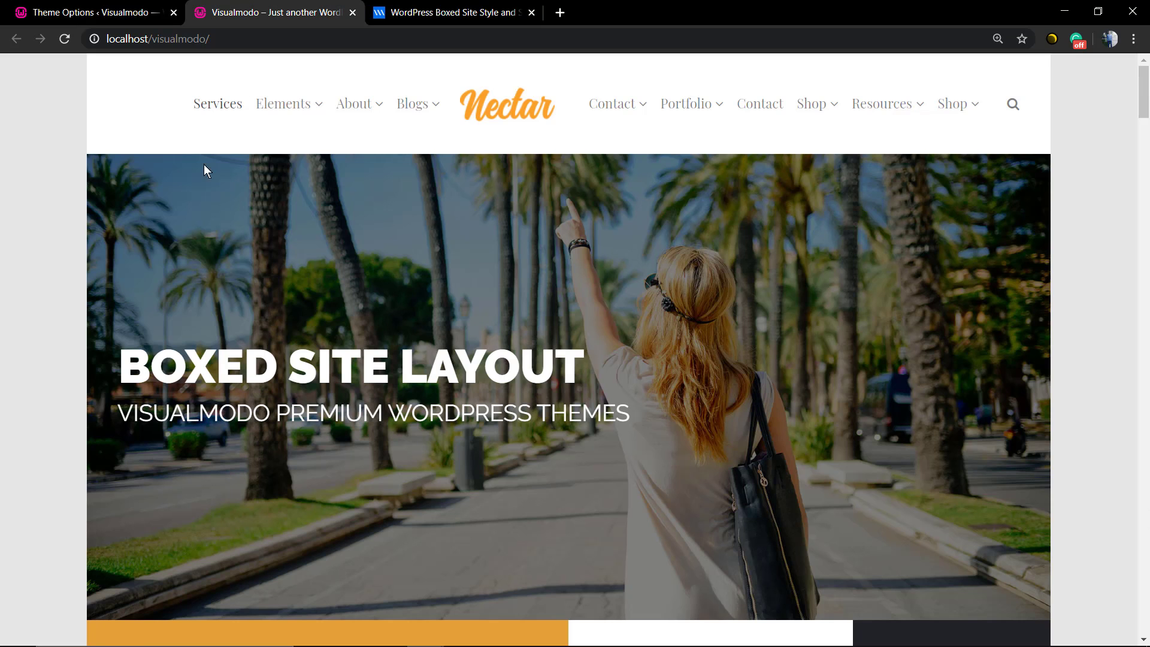
key("F5")
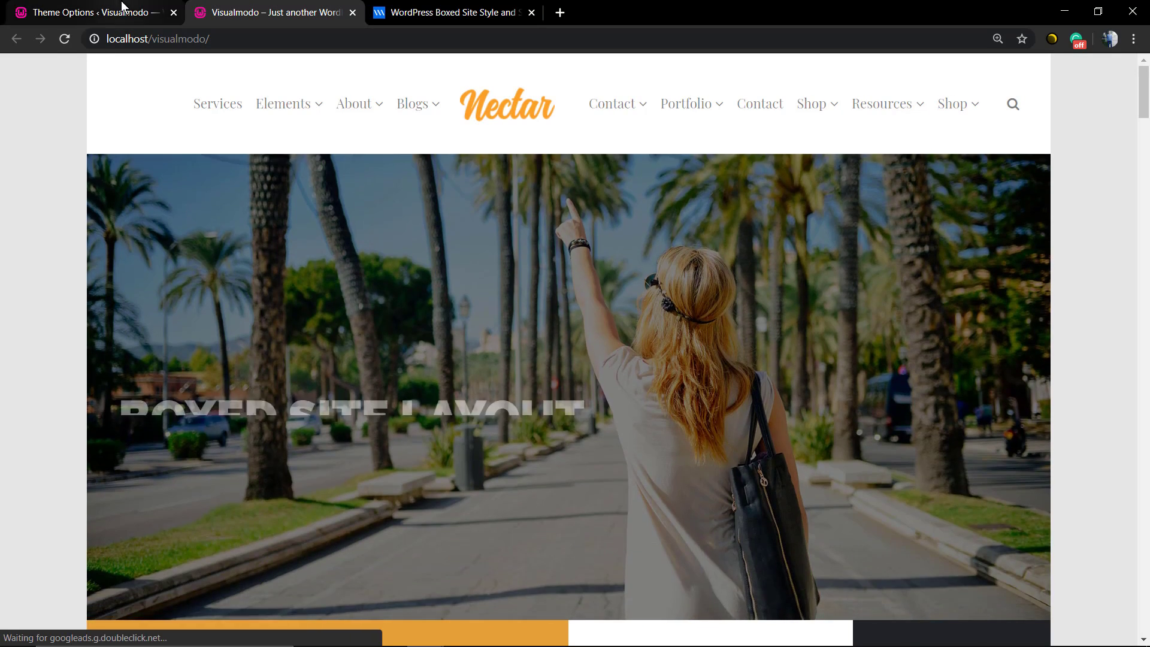
left_click(120, 12)
Step: Reduce the background color's alpha to make it transparent and save the changes
scroll(561, 403, "down", 2)
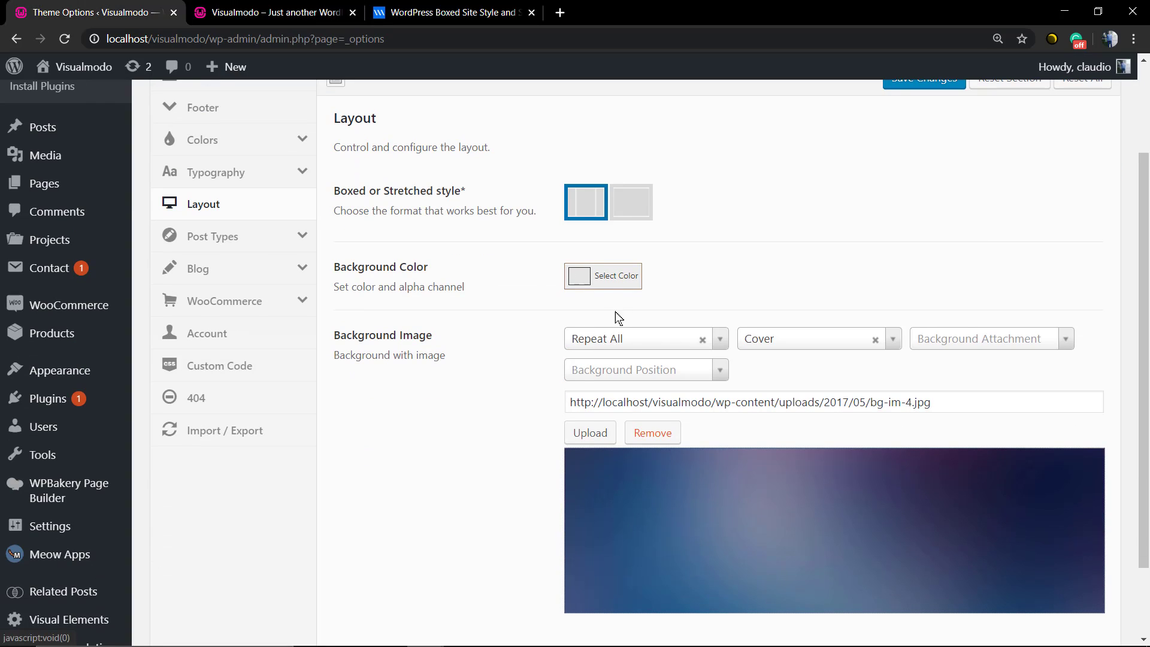
left_click(608, 276)
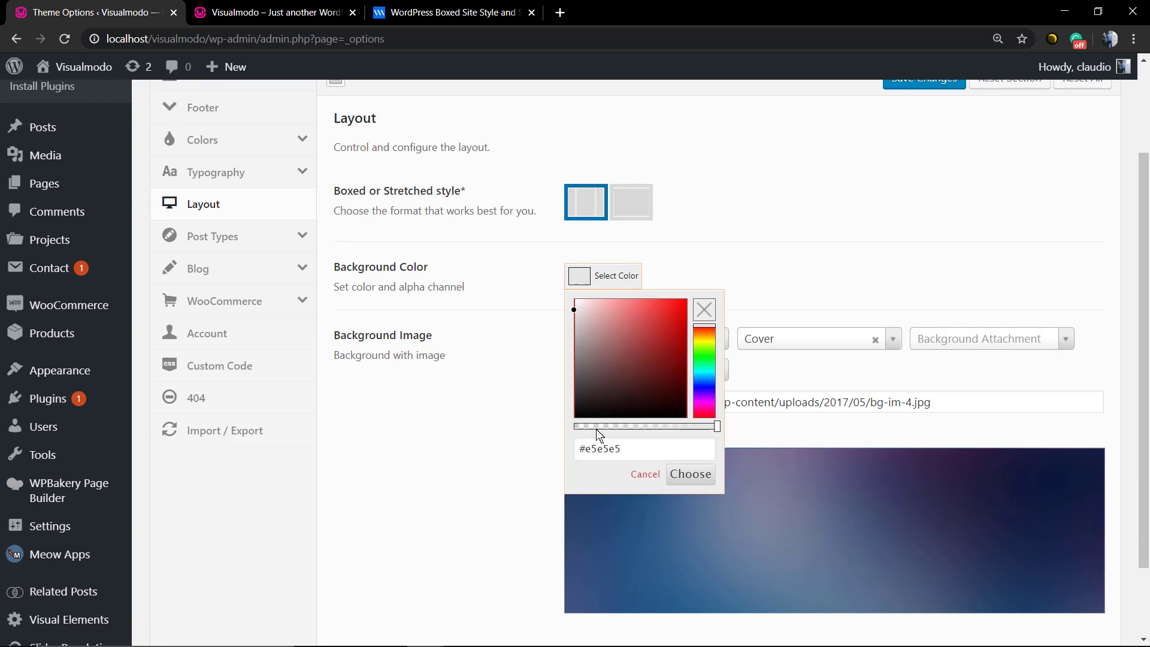
left_click_drag(596, 429, 584, 429)
left_click(686, 481)
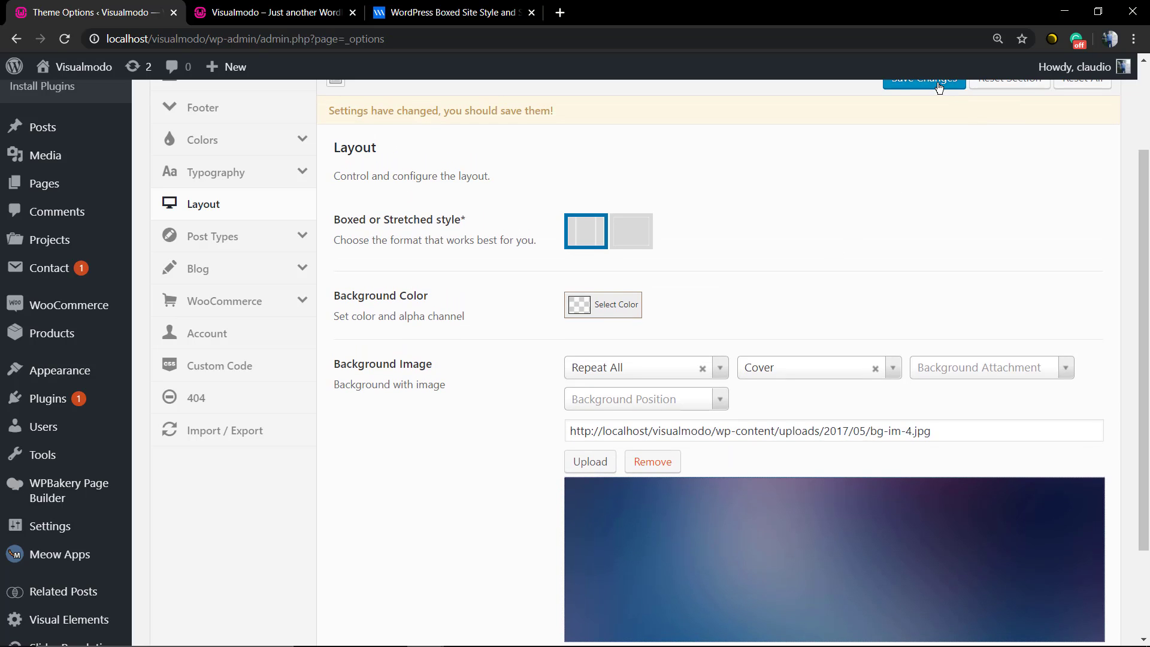
left_click(938, 87)
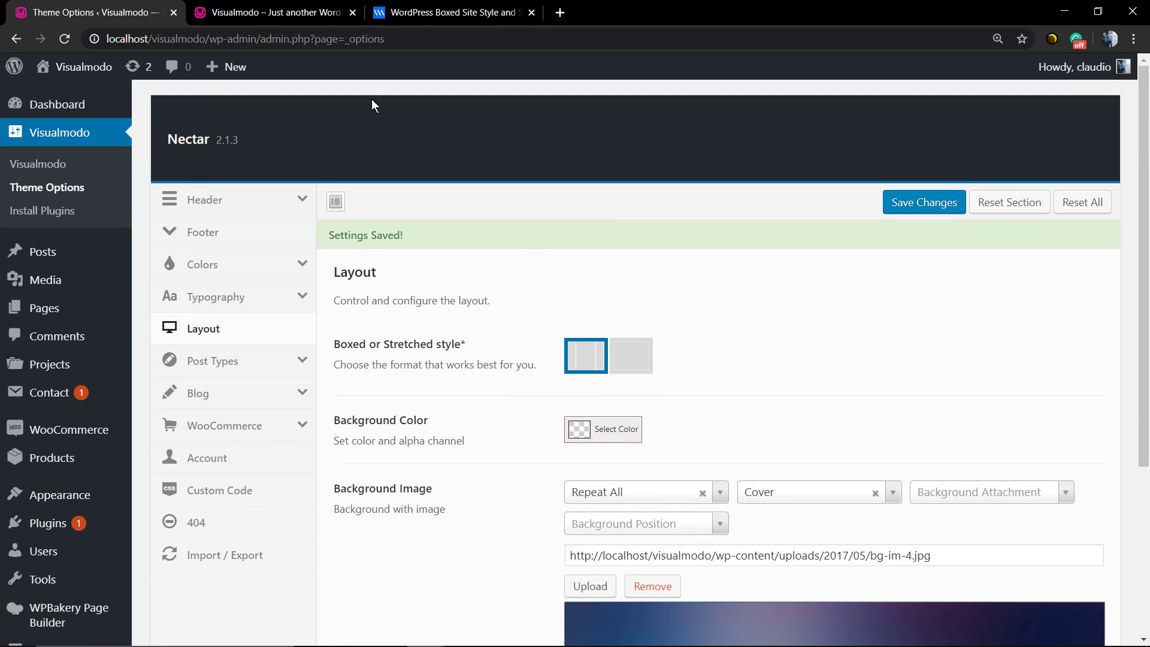
Step: Reload the site's front page and examine the background image around the boxed content, including at a smaller page zoom
left_click(276, 12)
key("F5")
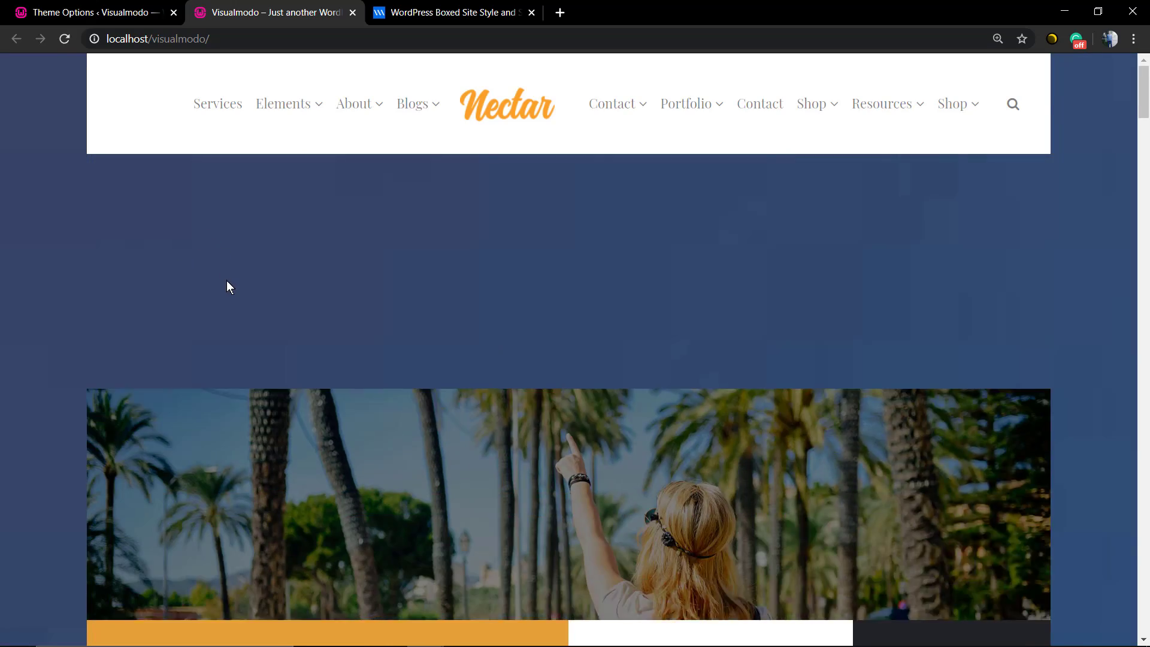
scroll(227, 281, "down", 15)
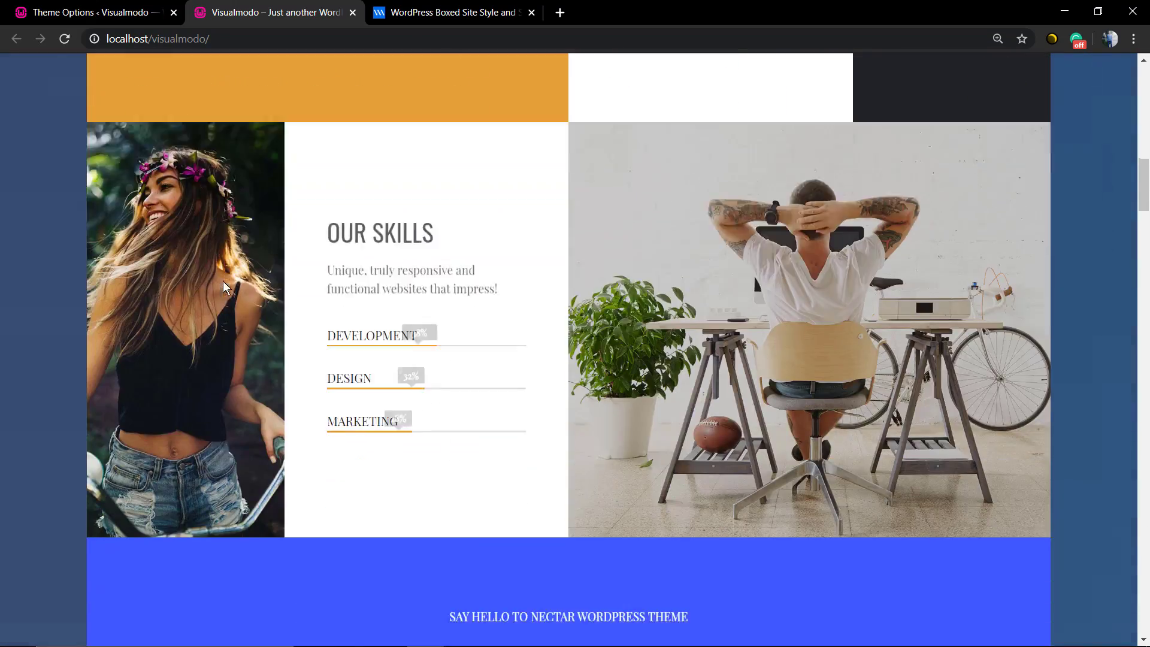
scroll(224, 283, "up", 15)
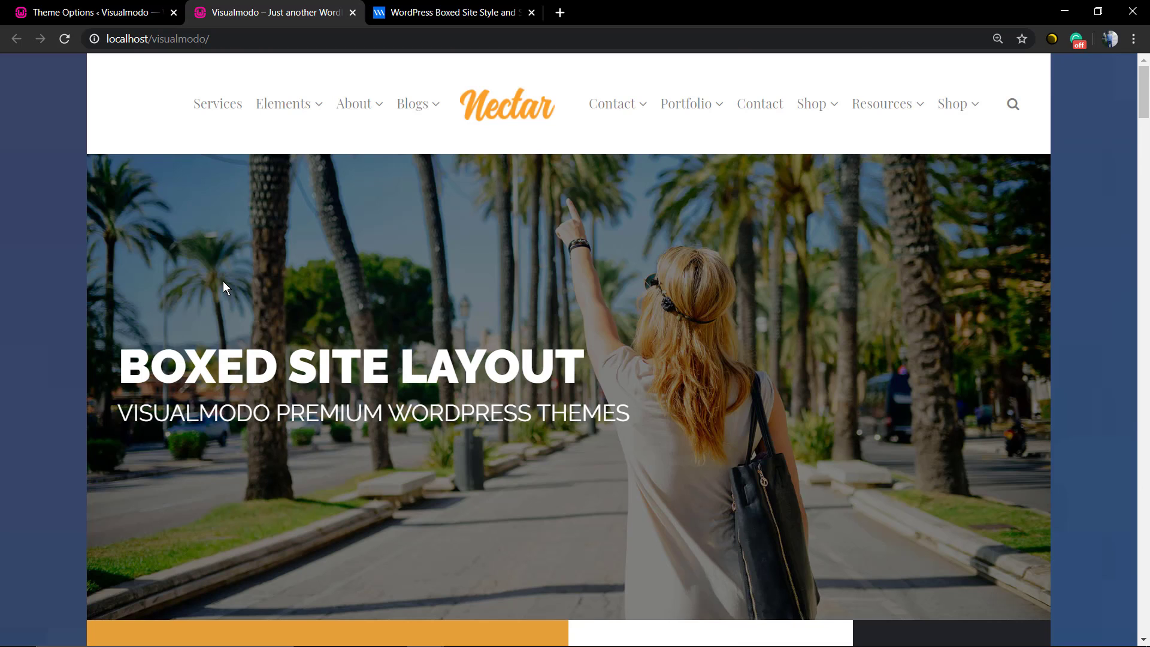
key("ctrl+minus")
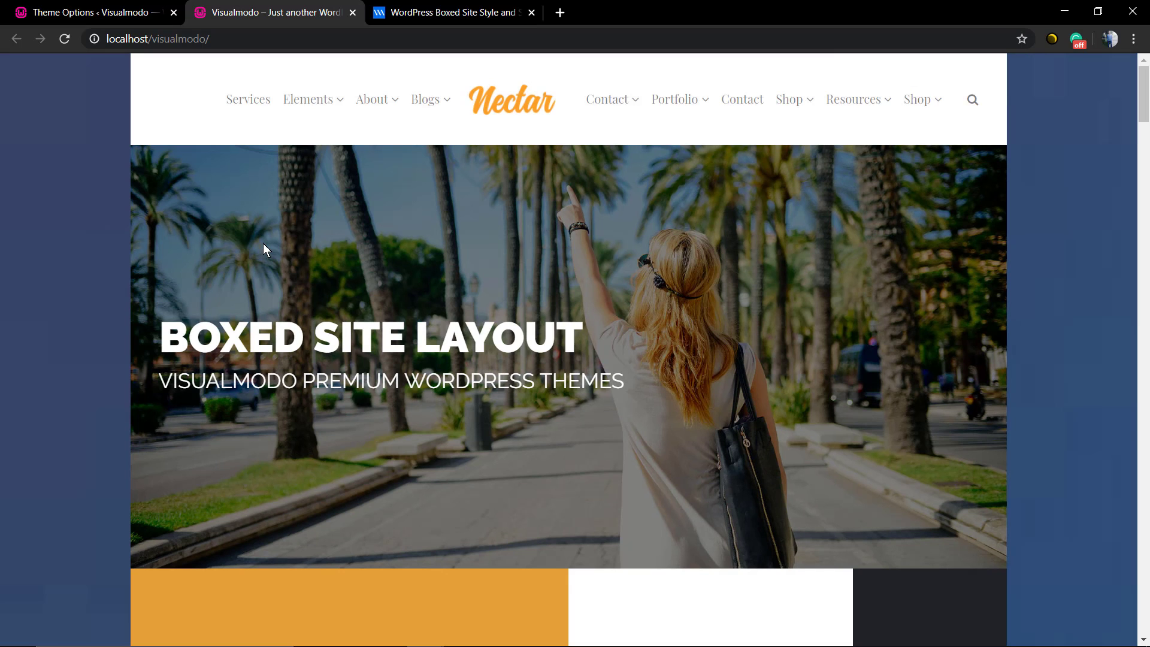
key("ctrl+plus")
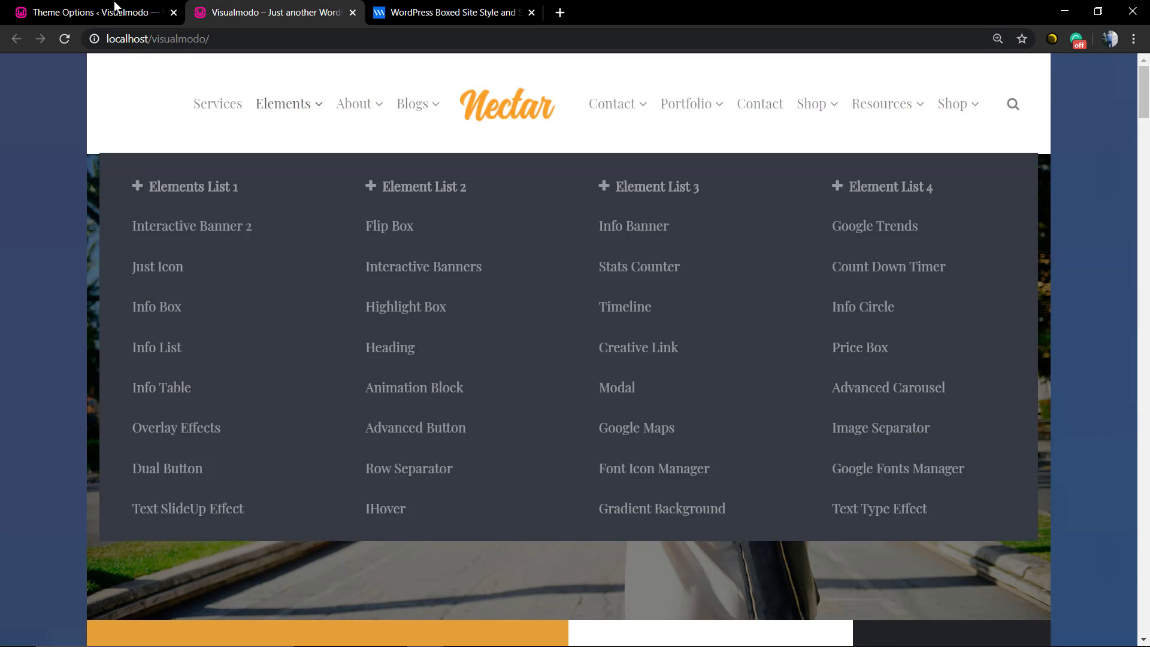
Step: Replace the background image in the theme's Layout options with the red and purple slide_img8-1-4.jpg and save the changes
left_click(88, 7)
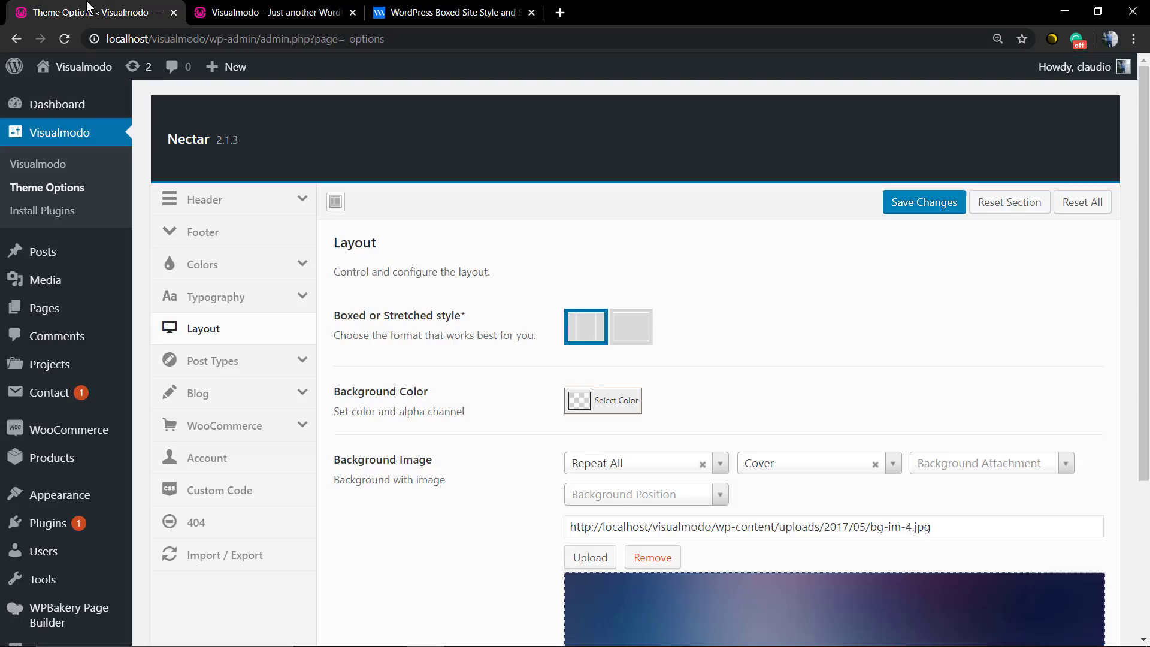
scroll(552, 406, "down", 4)
scroll(552, 406, "up", 4)
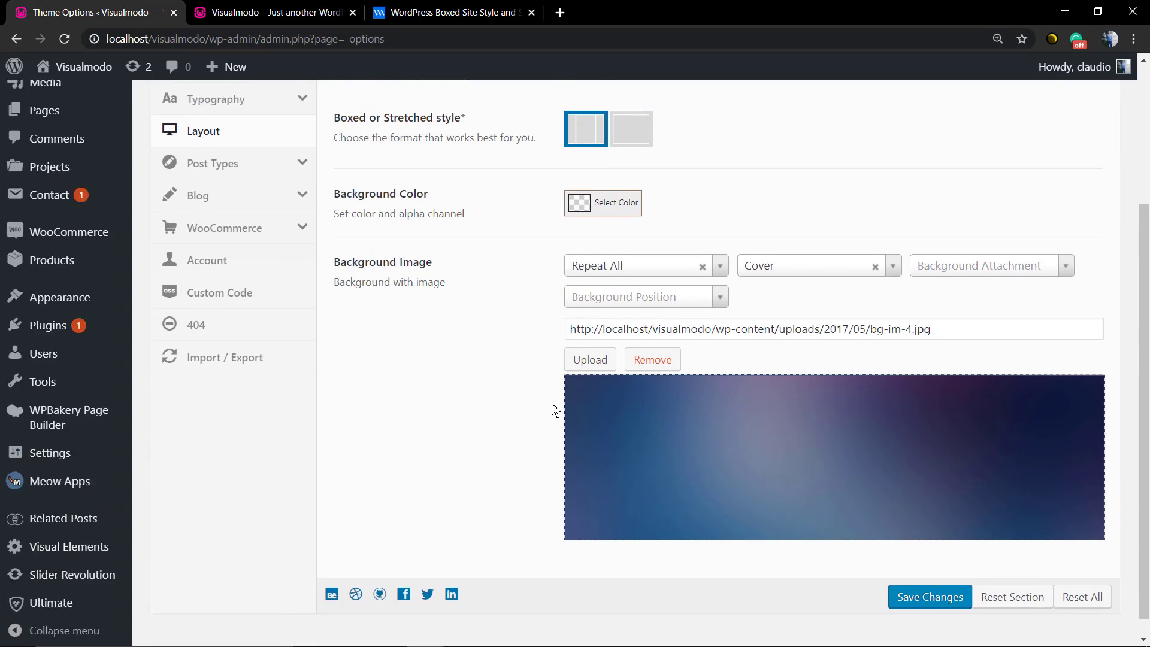
scroll(552, 409, "down", 4)
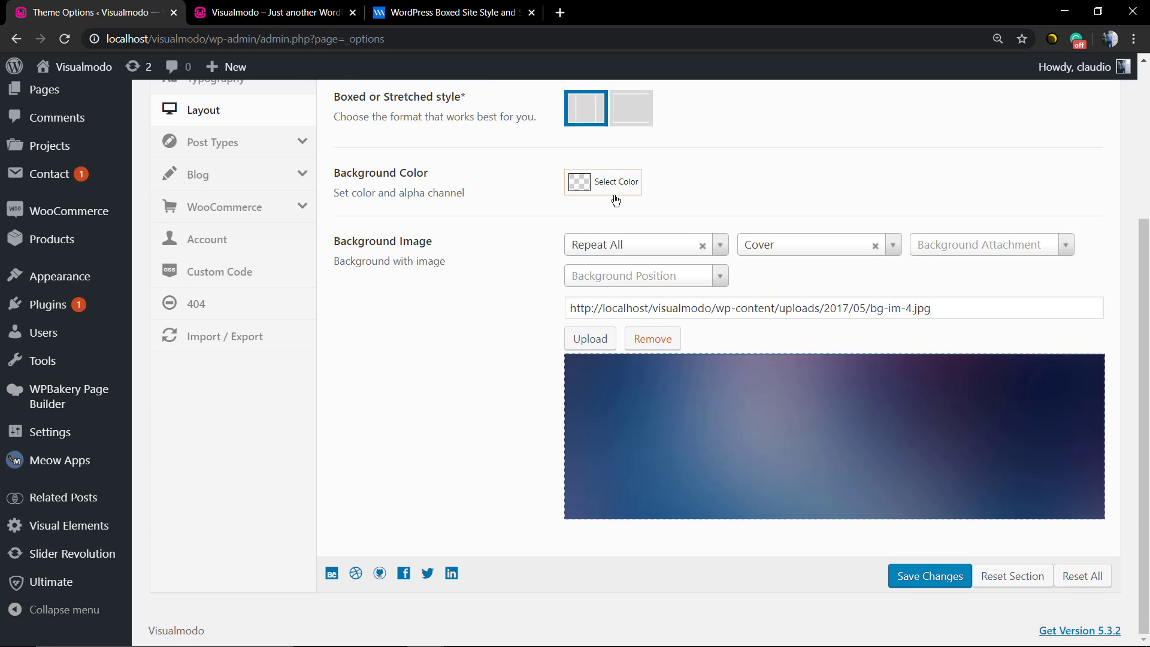
left_click(657, 336)
left_click(595, 339)
scroll(595, 354, "down", 1)
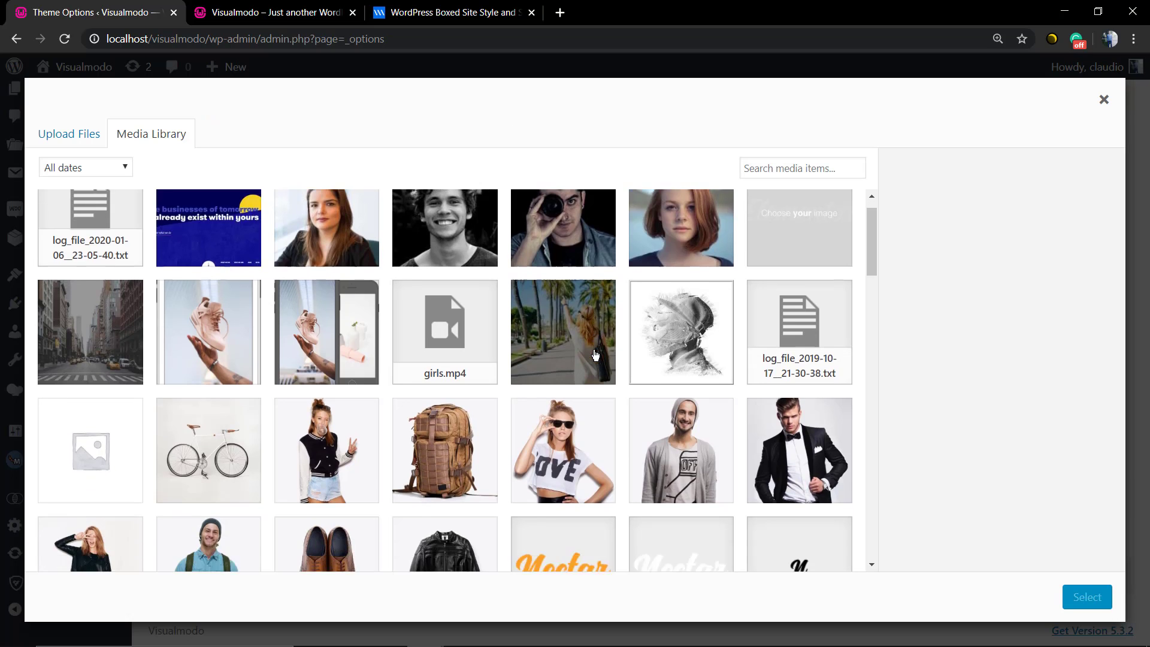
scroll(595, 355, "down", 20)
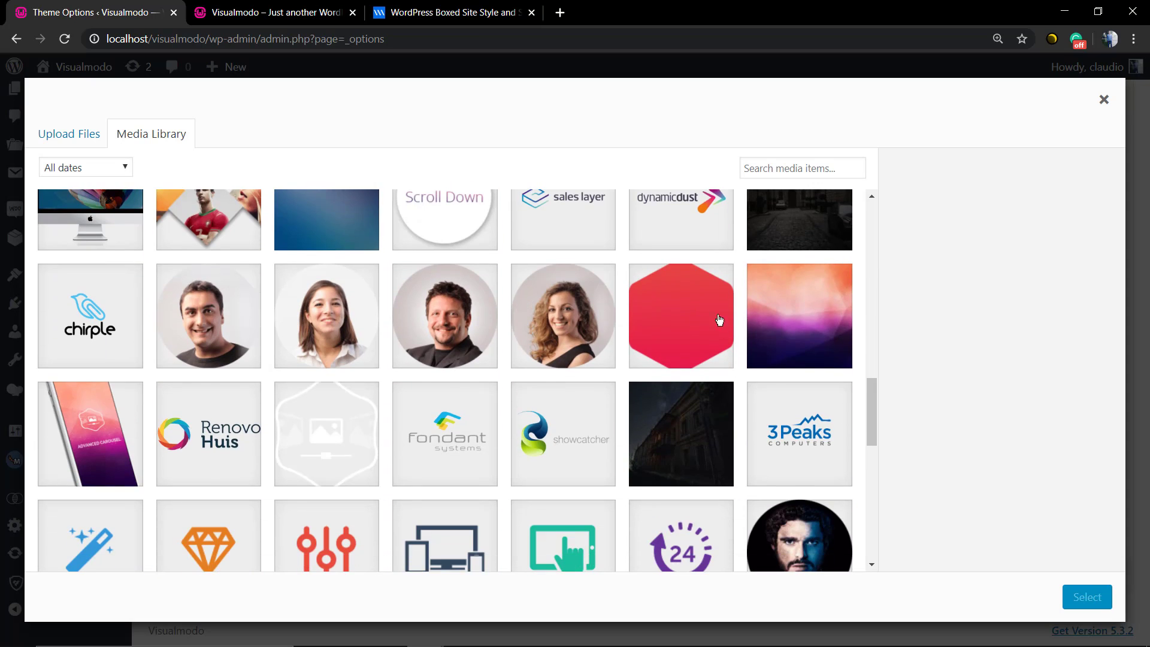
left_click(790, 317)
left_click(1087, 593)
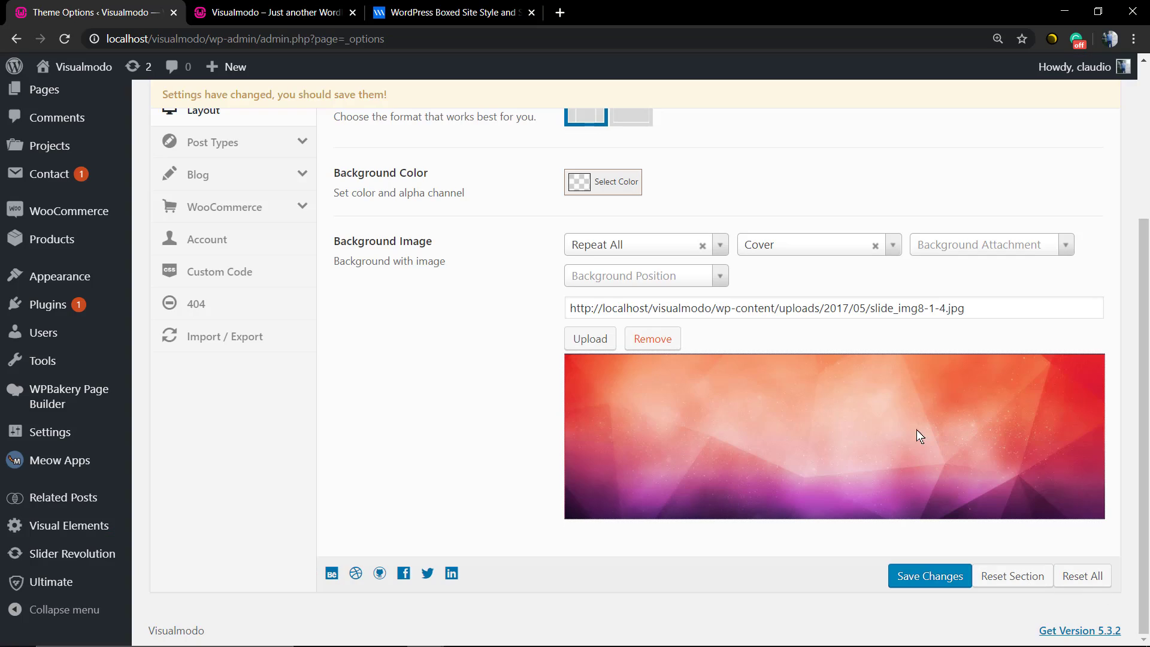
left_click(932, 576)
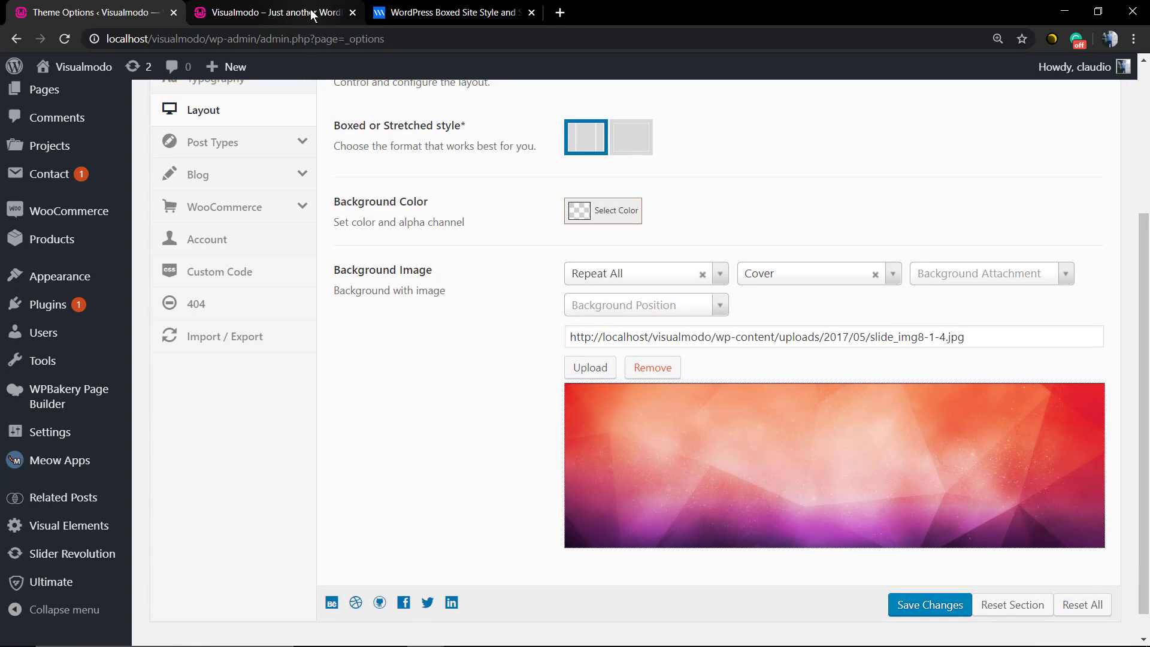
Step: Reload the site's front page to check the slide_img8-1-4.jpg background, and return to the theme's Layout options
left_click(281, 12)
key("F5")
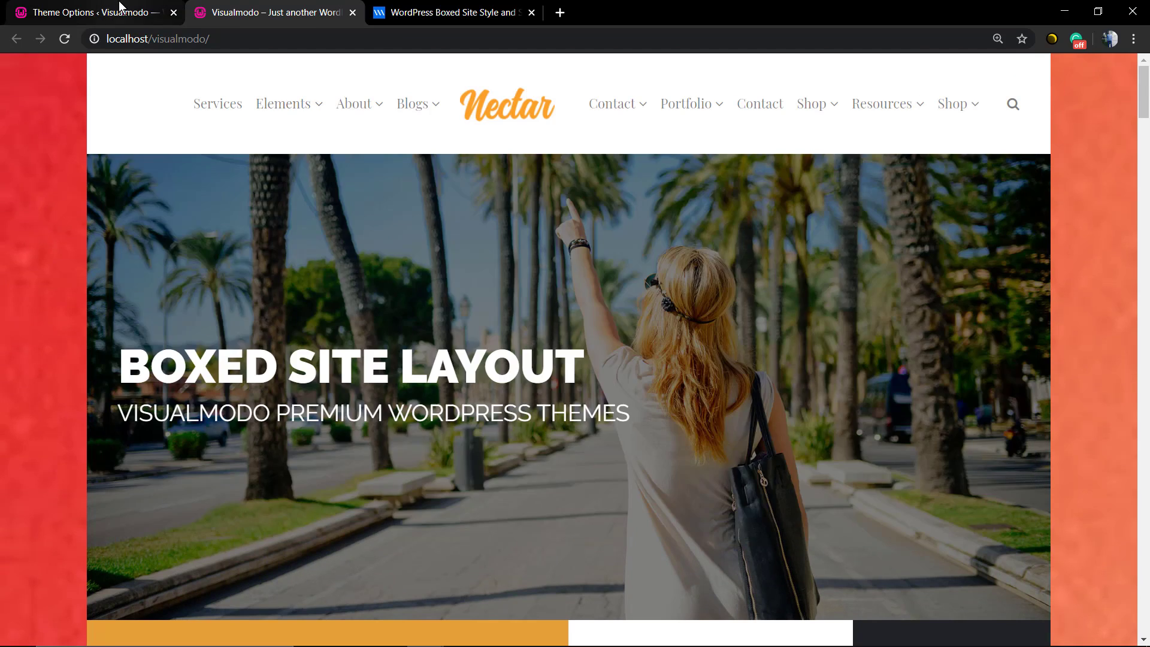
left_click(90, 11)
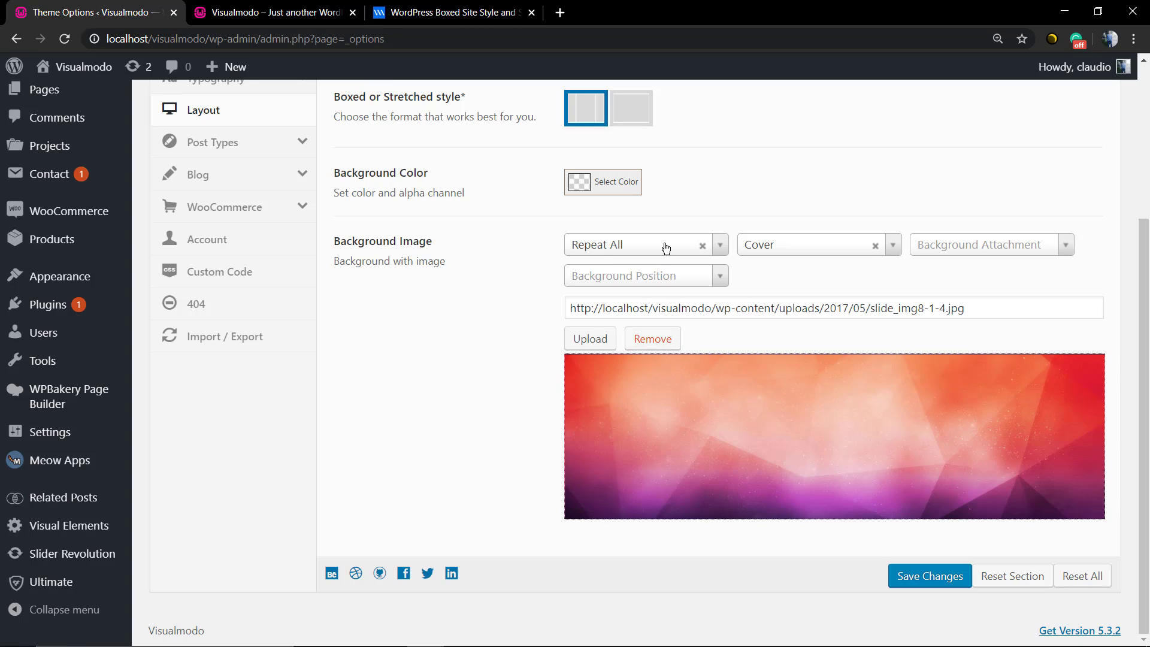
Step: Remove the current background image and browse the media library for a replacement
left_click(652, 337)
left_click(601, 336)
scroll(532, 363, "down", 5)
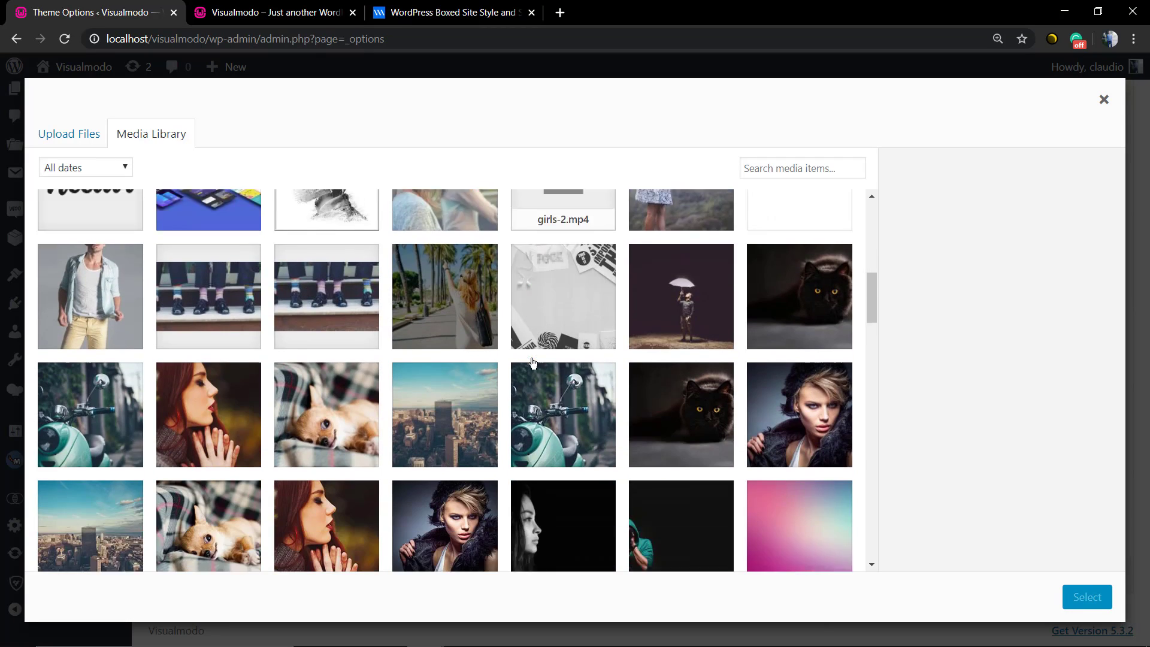
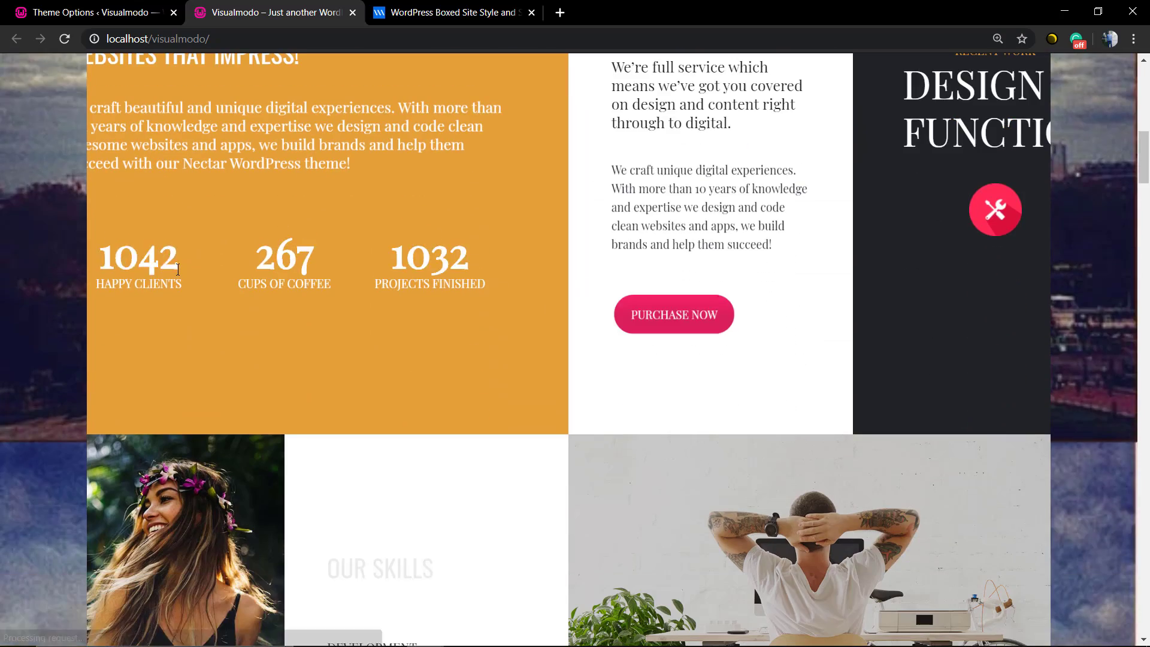
Step: Return to the Layout options, try Fixed background attachment, and set the attachment to Scroll and the position to Center Center
scroll(178, 272, "up", 19)
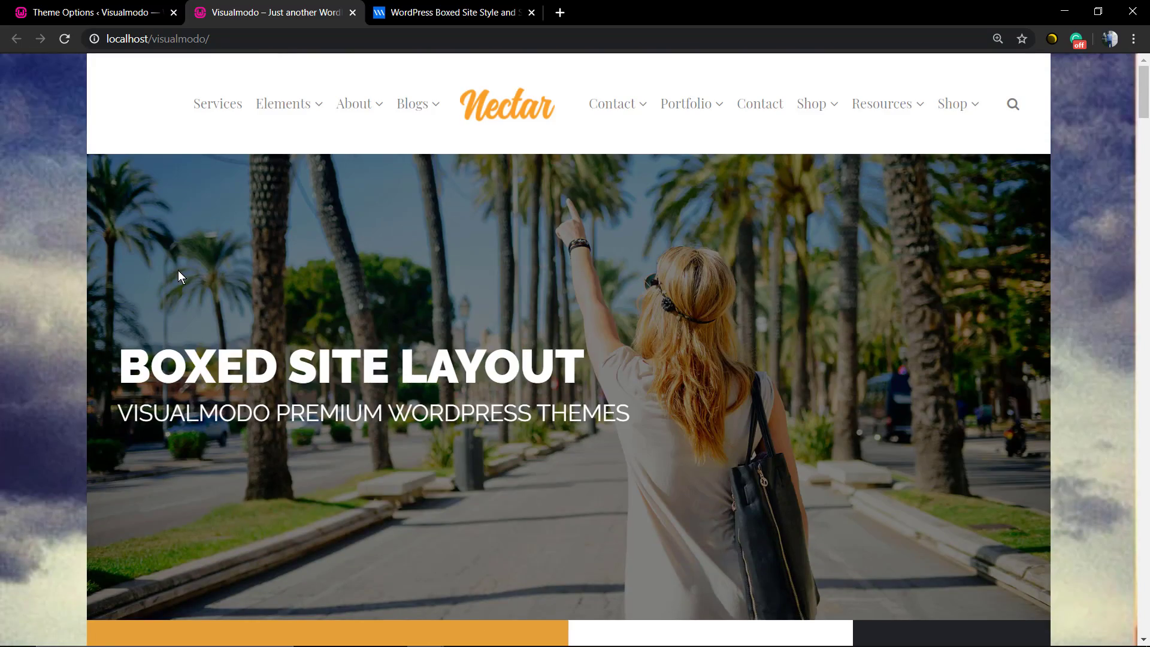
left_click(173, 3)
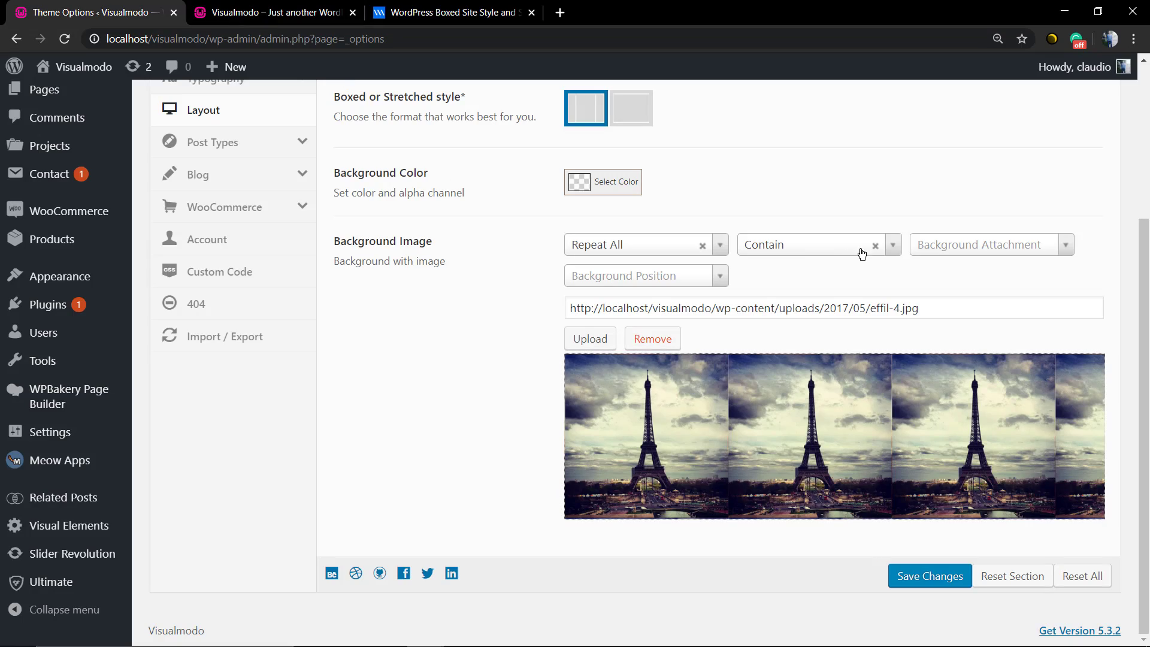
left_click(976, 245)
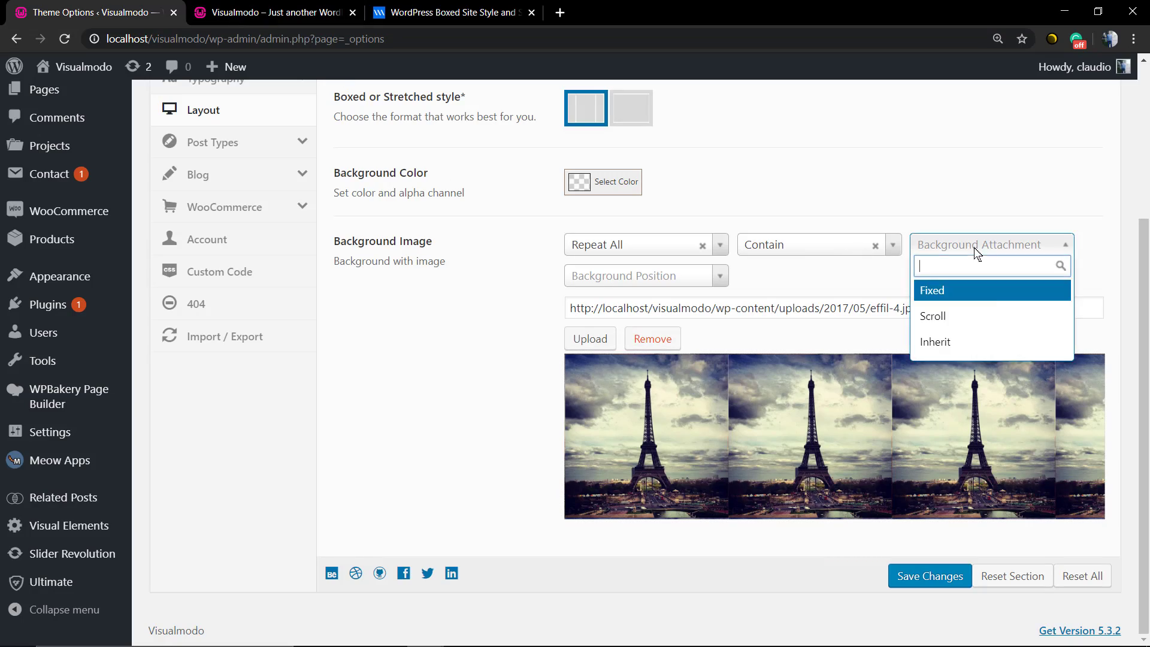
left_click(997, 292)
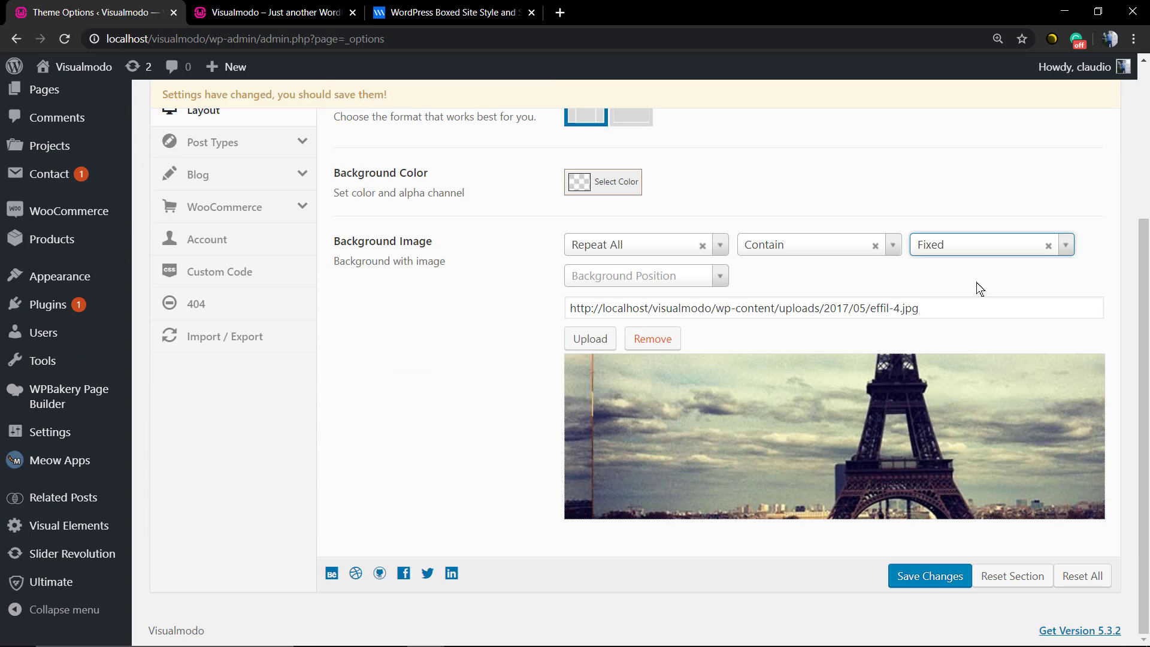
left_click(982, 251)
left_click(988, 318)
left_click(621, 273)
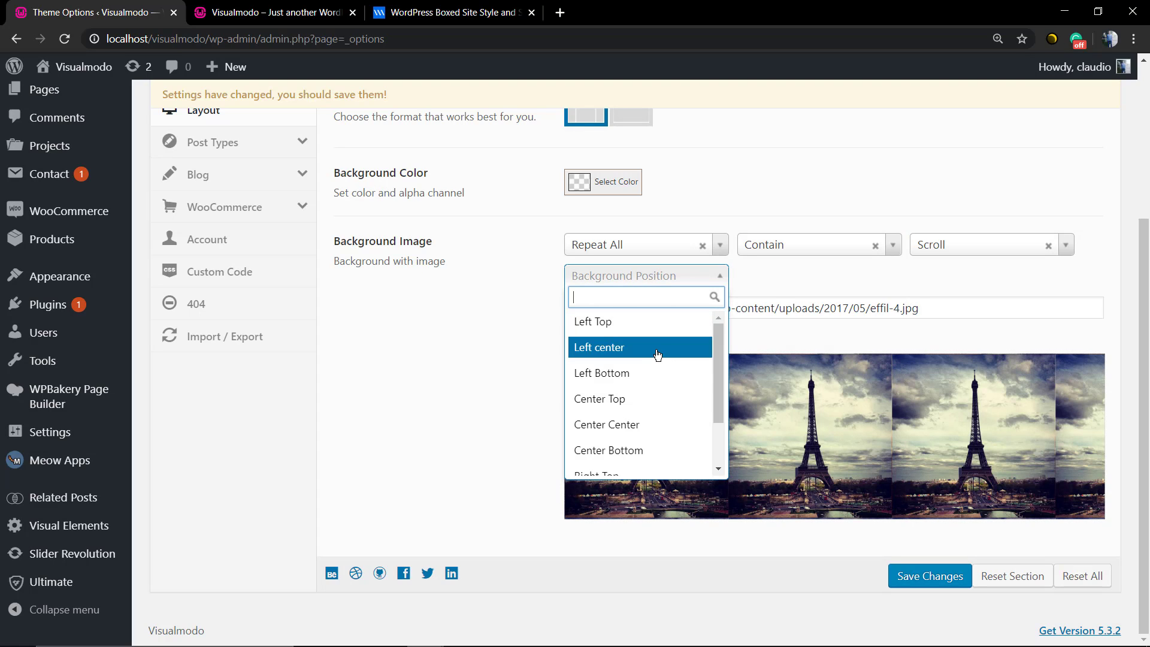
left_click(662, 426)
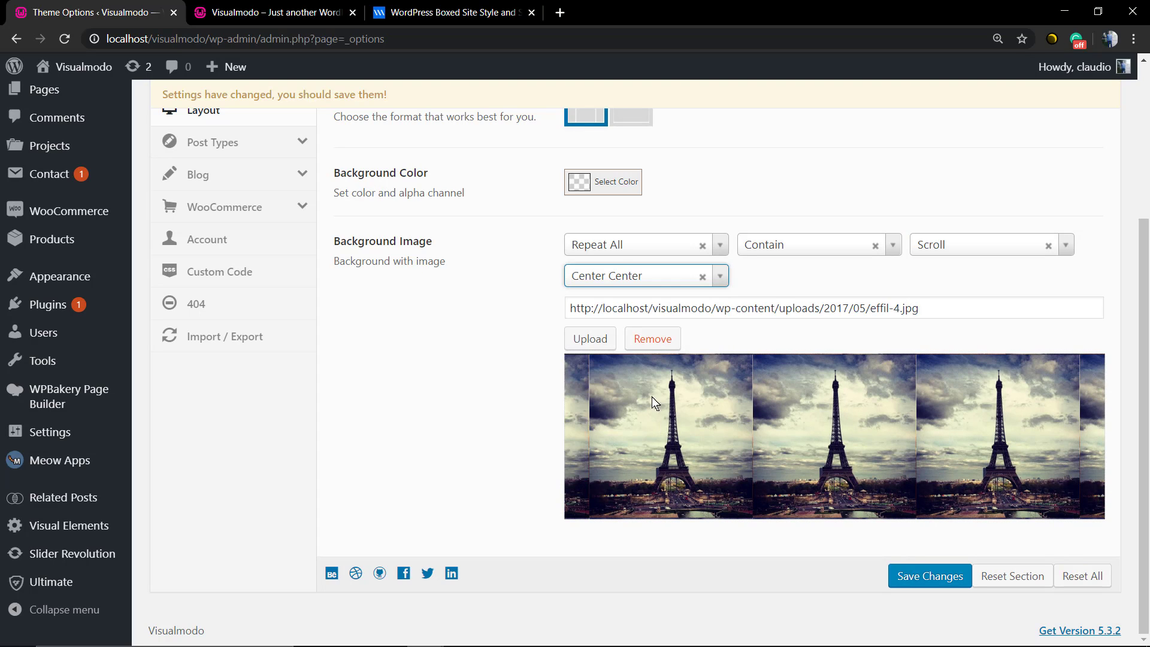
Step: Try No Repeat for the effil-4.jpg background image, and settle on Repeat Horizontally
left_click(624, 246)
left_click(626, 291)
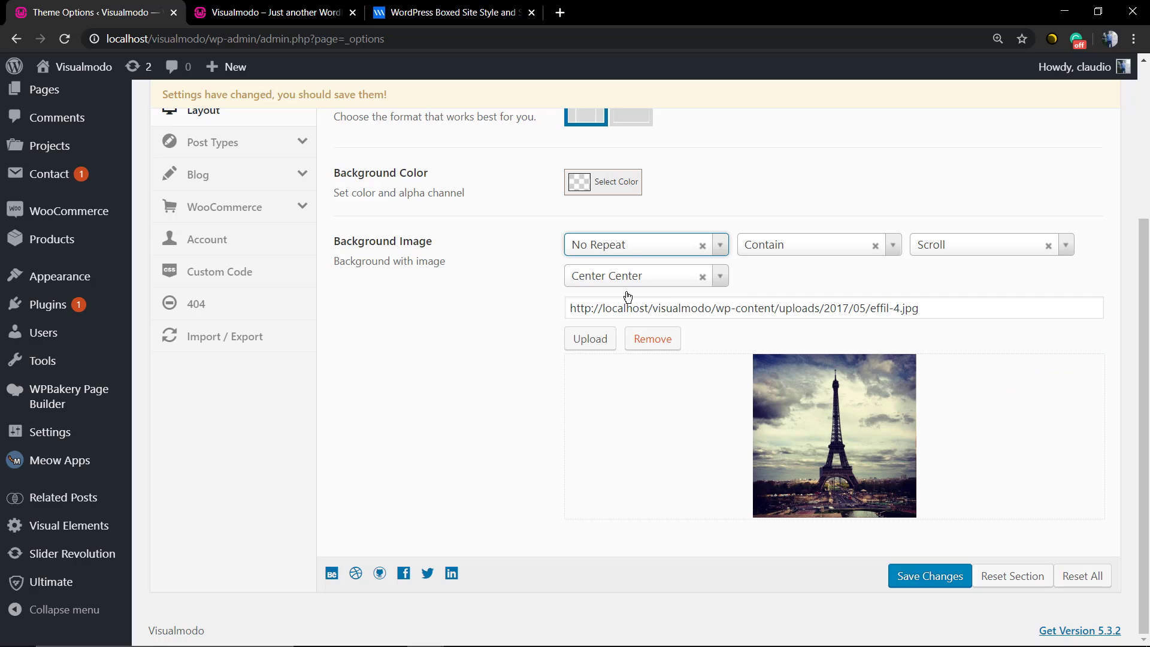
left_click(634, 250)
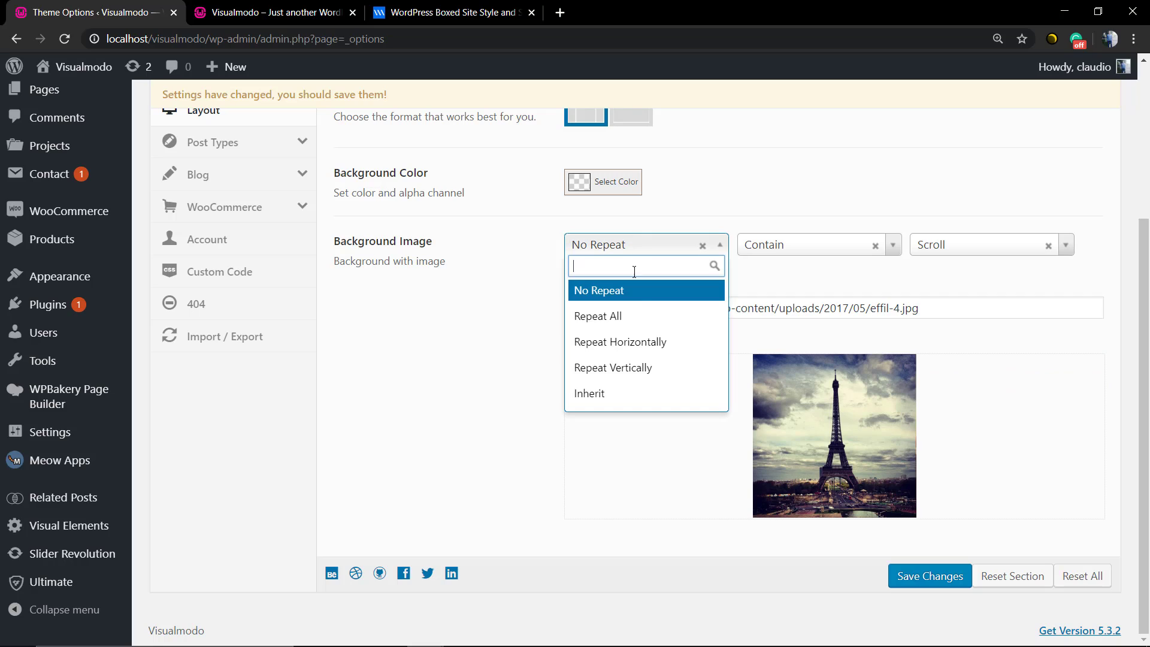
left_click(664, 343)
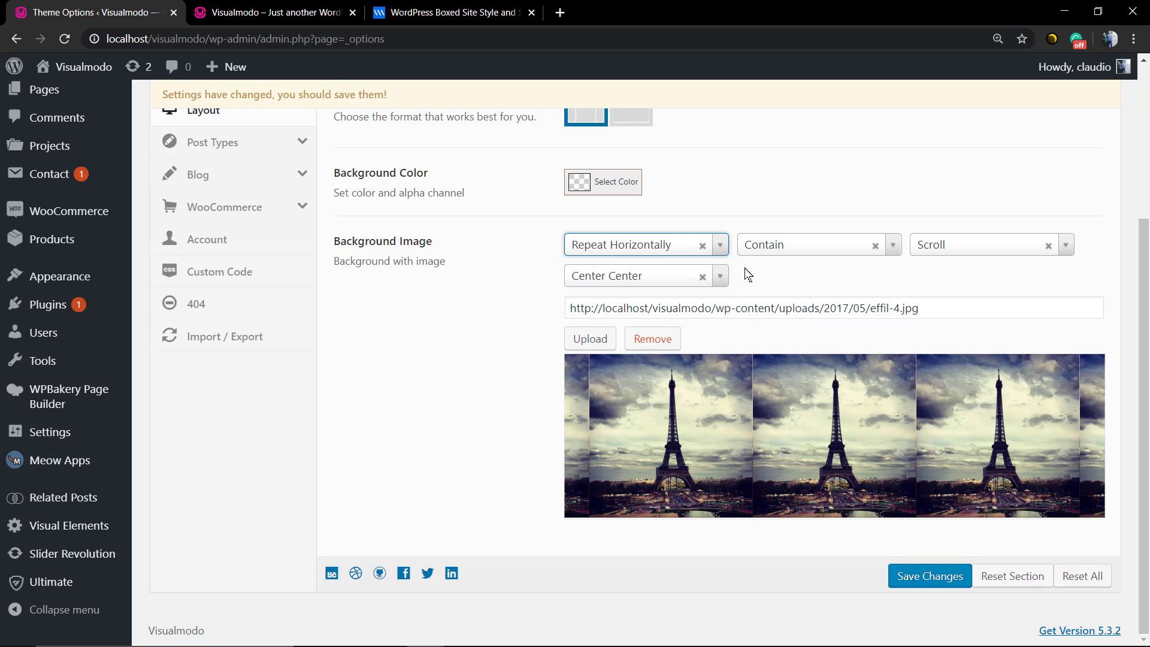
Step: Set the background image's size to Inherit and save the changes
left_click(768, 247)
left_click(819, 290)
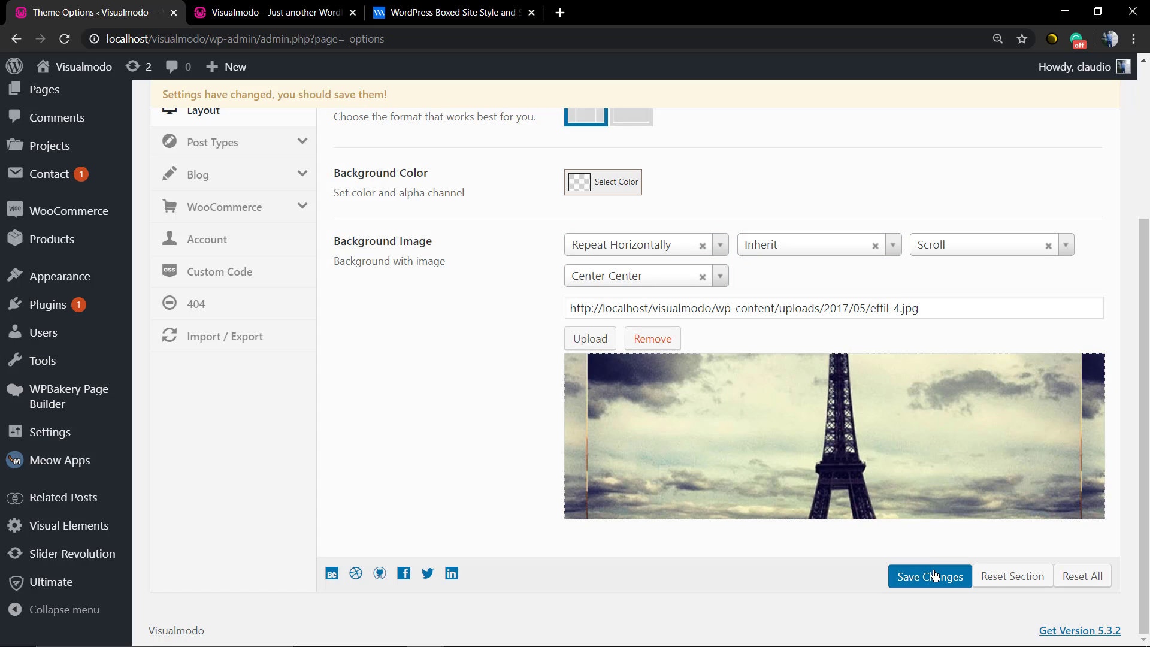
left_click(935, 575)
Step: Reload the site's front page, examine the background beside the boxed content, and return to the theme's Layout options
left_click(308, 7)
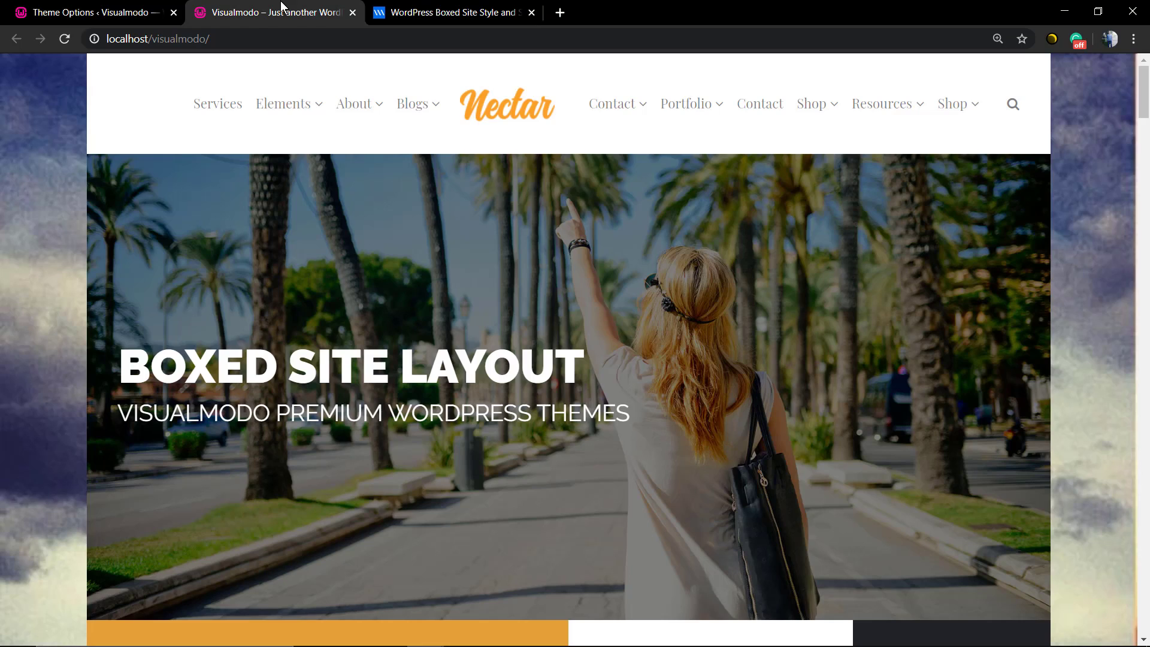
key("F5")
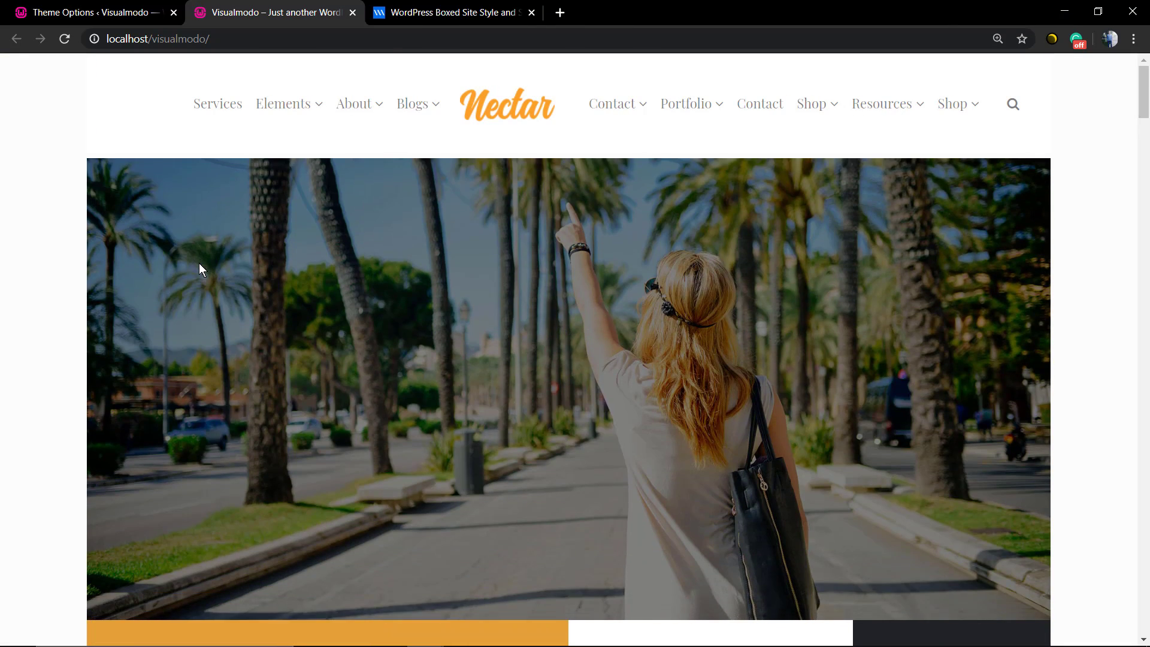
scroll(200, 264, "down", 15)
scroll(199, 265, "up", 8)
scroll(199, 264, "up", 7)
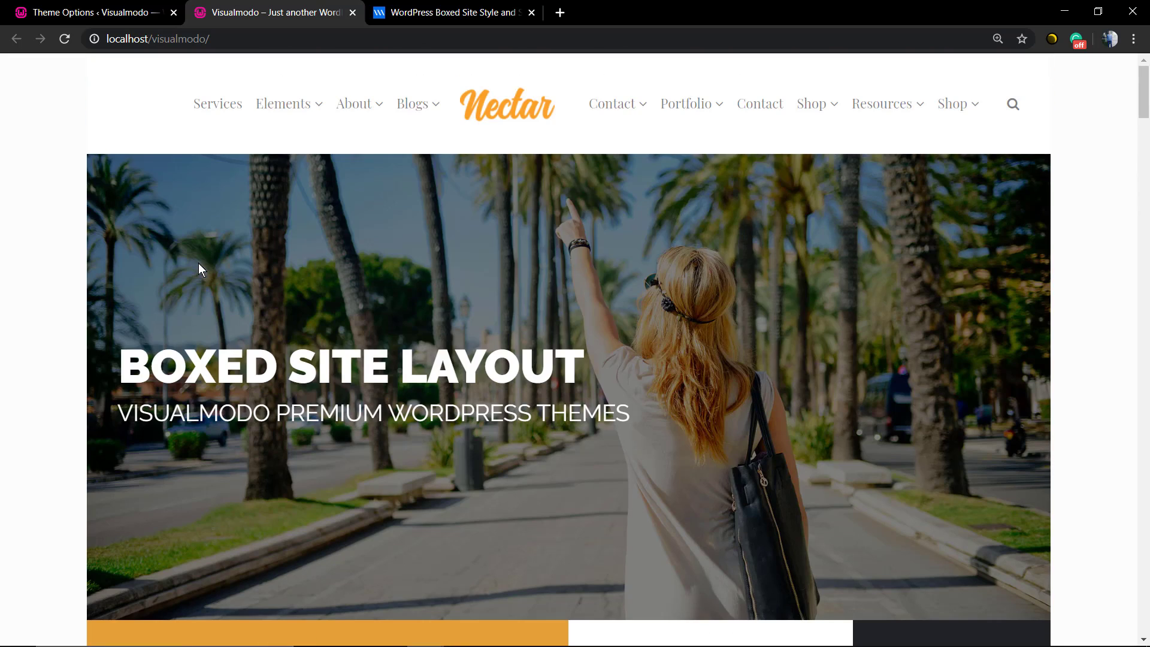
left_click(90, 12)
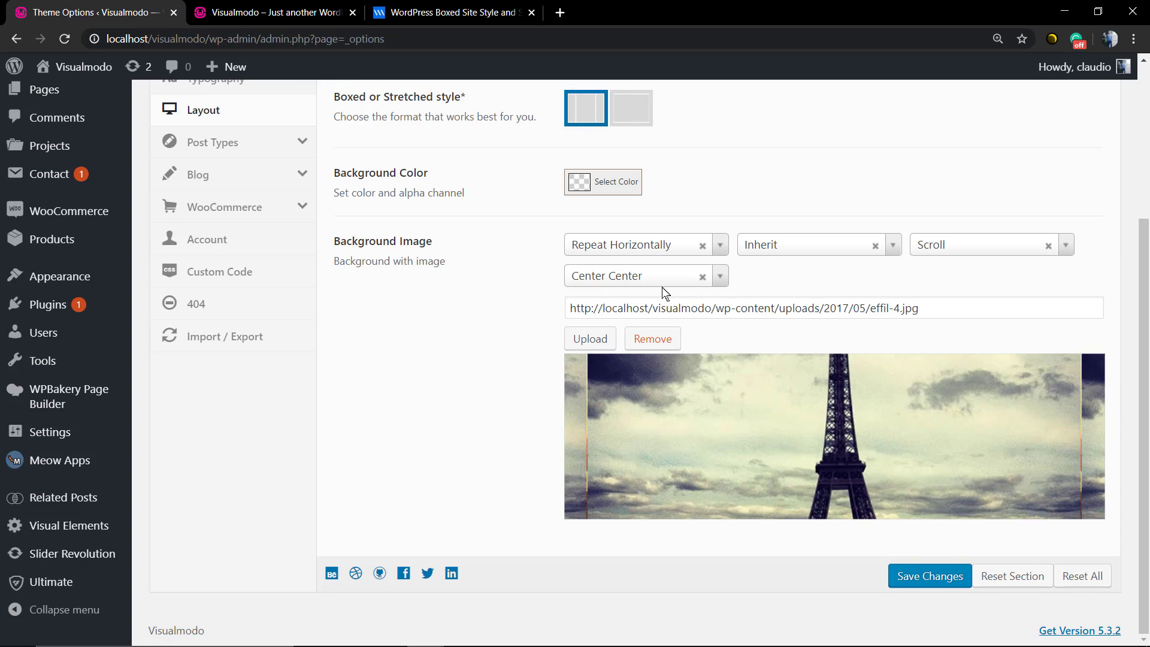
Step: Set the background image's size to Cover and save the changes
left_click(768, 259)
left_click(799, 311)
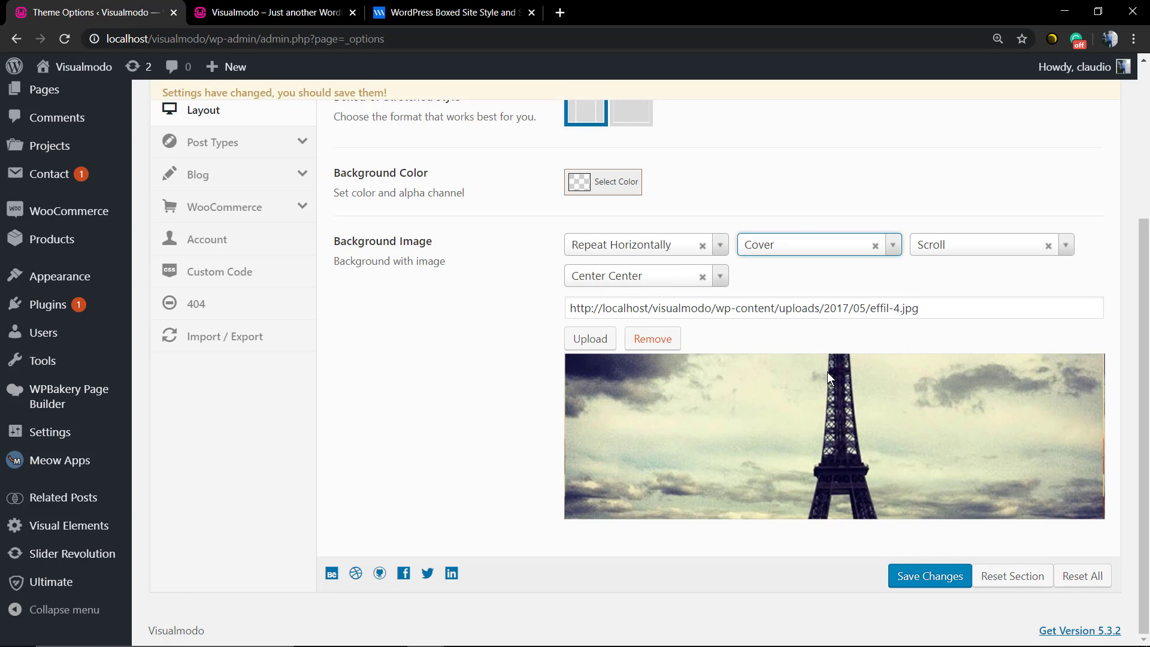
left_click(938, 586)
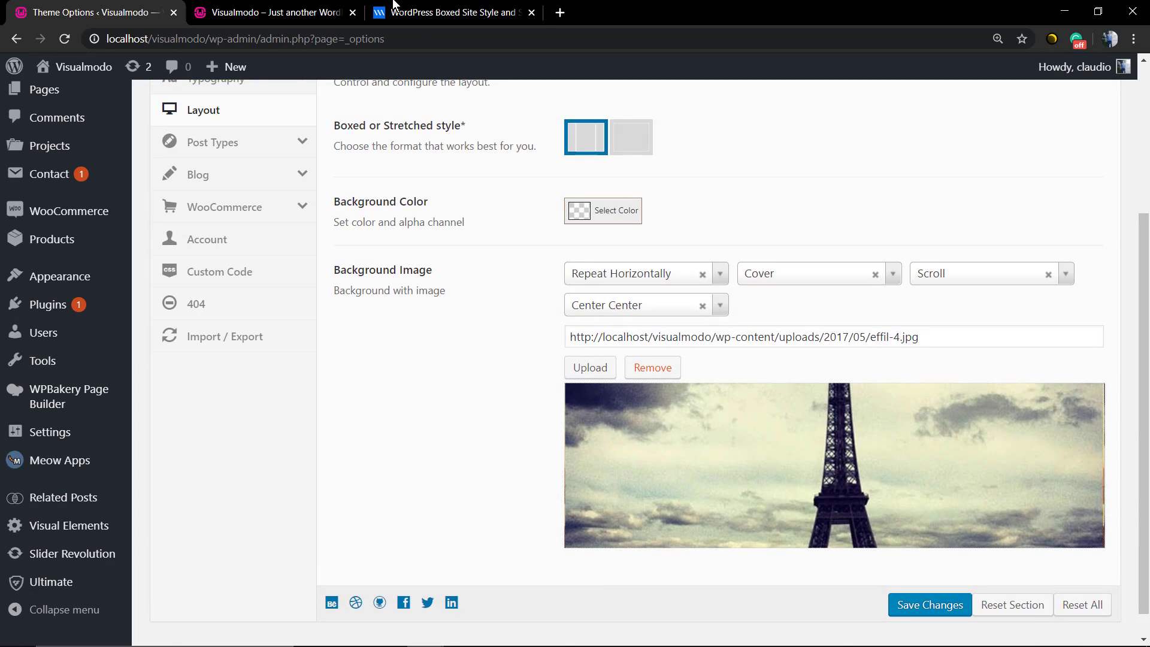
Step: Reload the front page to check how the effil-4.jpg background covers the page, and return to the Layout options
left_click(309, 11)
key("F5")
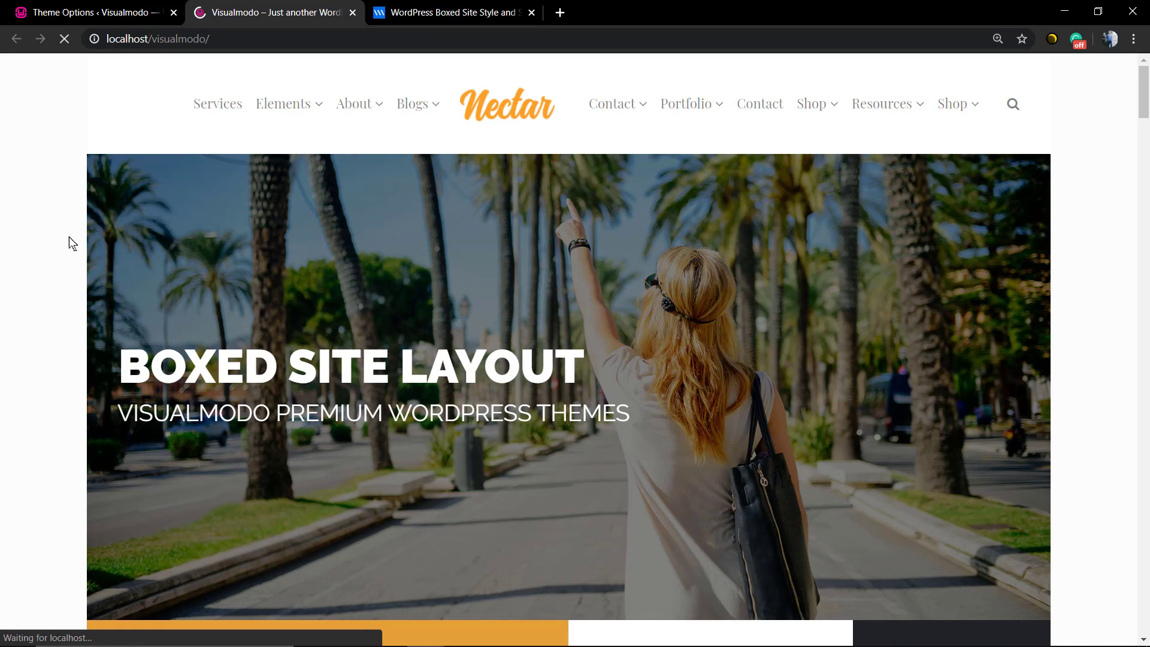
scroll(146, 224, "down", 15)
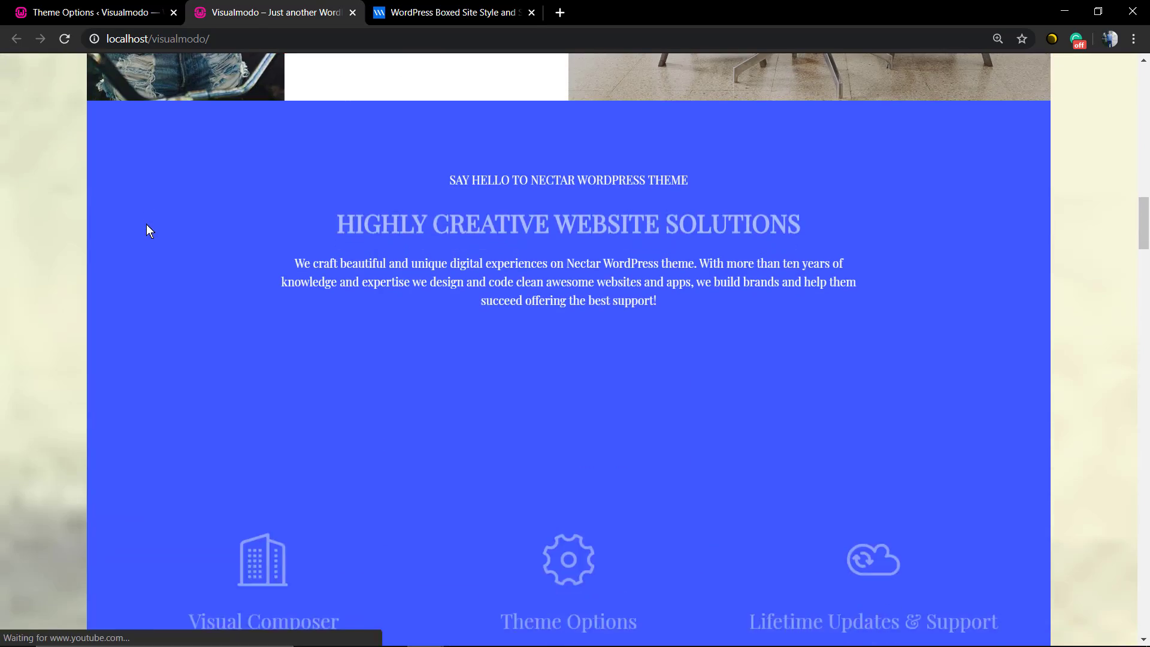
scroll(147, 224, "up", 15)
left_click(163, 12)
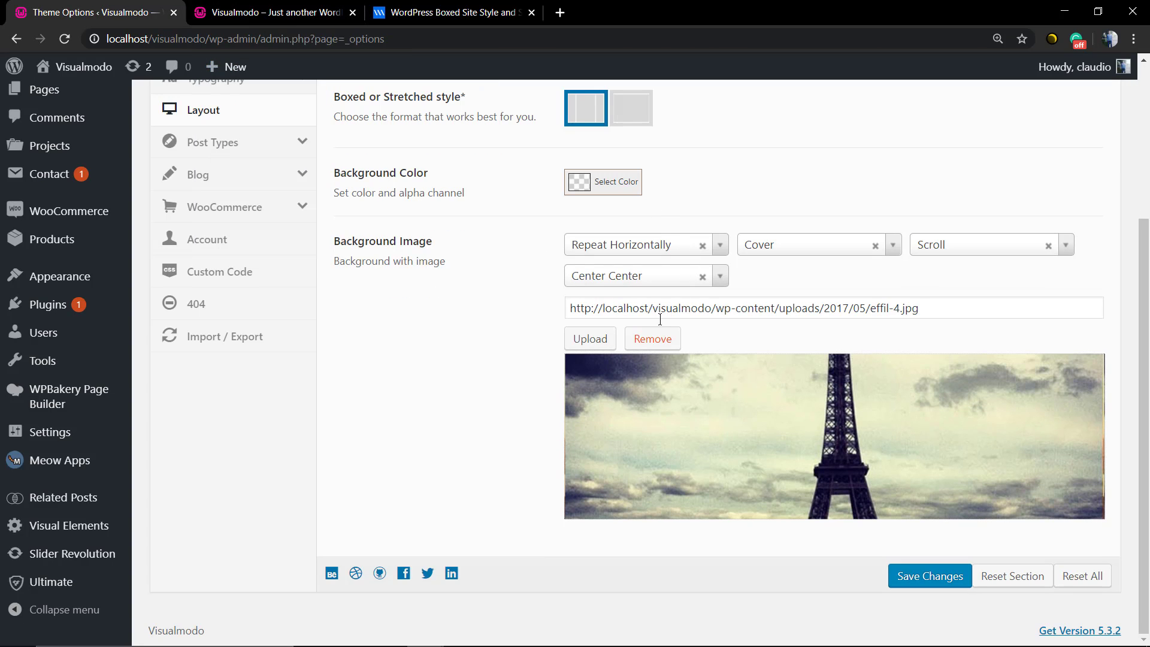
Step: Remove the background image, set the background color to fully opaque #d8d8d8, and save the changes
left_click(653, 339)
scroll(659, 341, "up", 3)
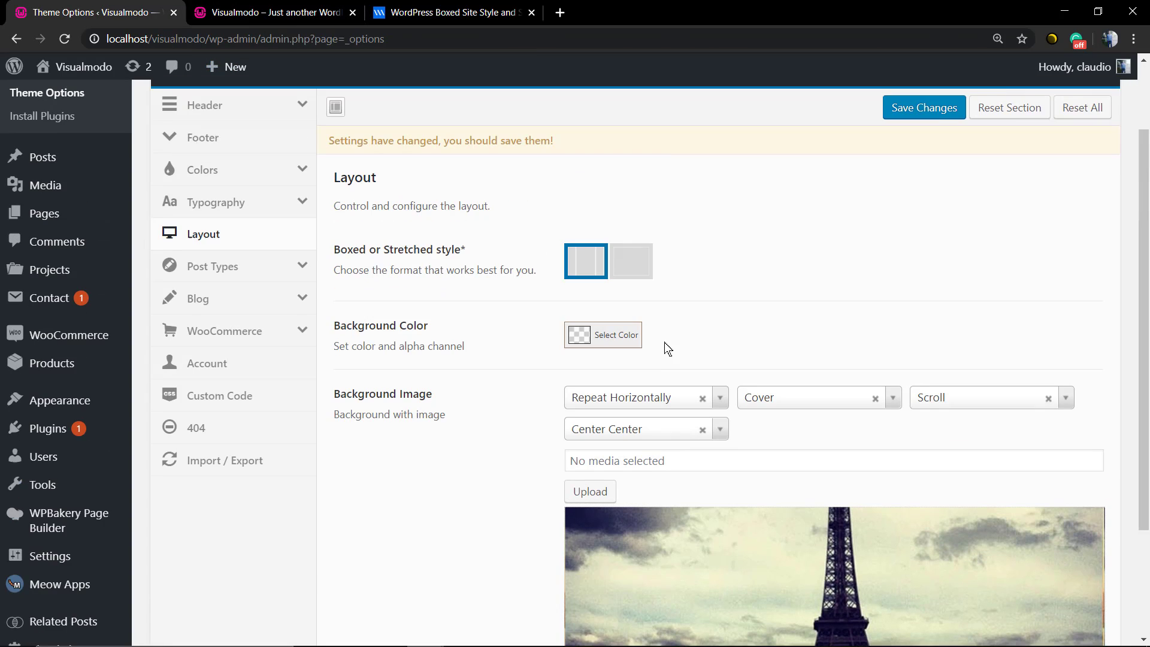
left_click(627, 342)
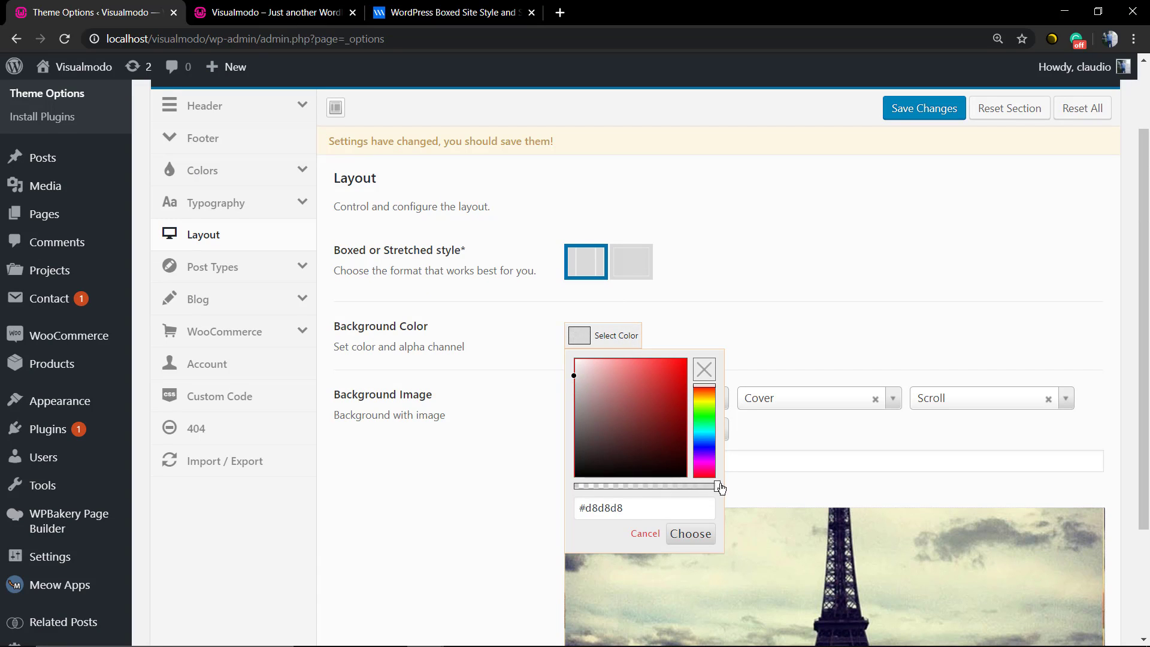
left_click(690, 533)
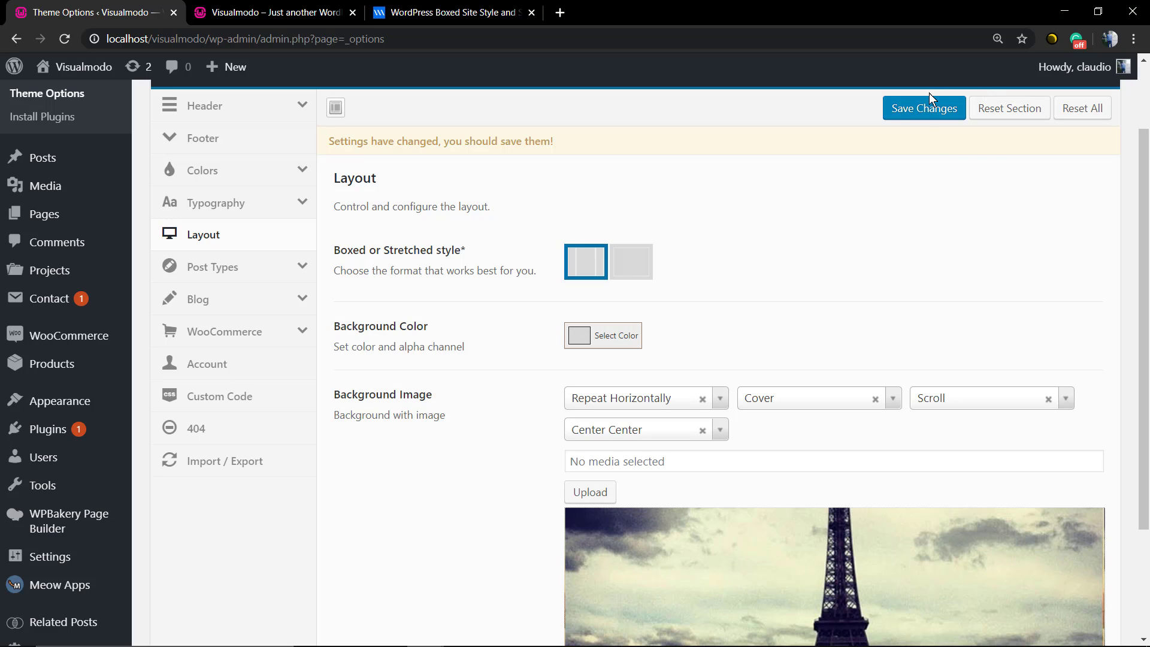
left_click(929, 114)
scroll(599, 270, "up", 2)
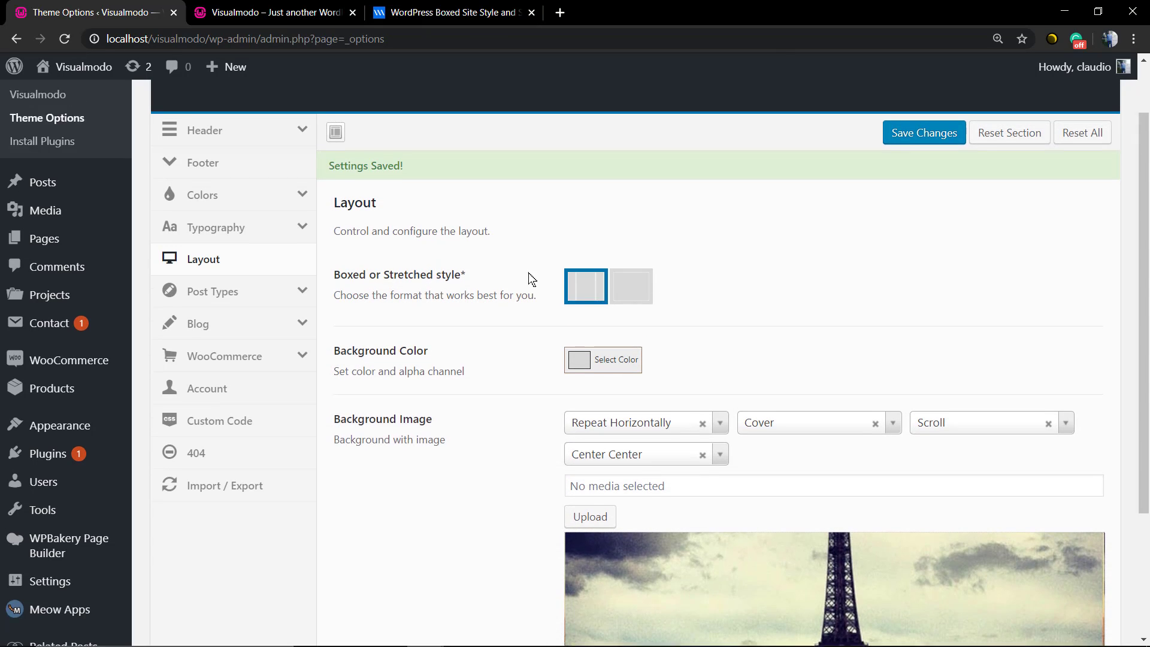
Step: Reload the front page and examine the gray background around the boxed content down to the footer at a smaller page zoom
left_click(256, 12)
key("F5")
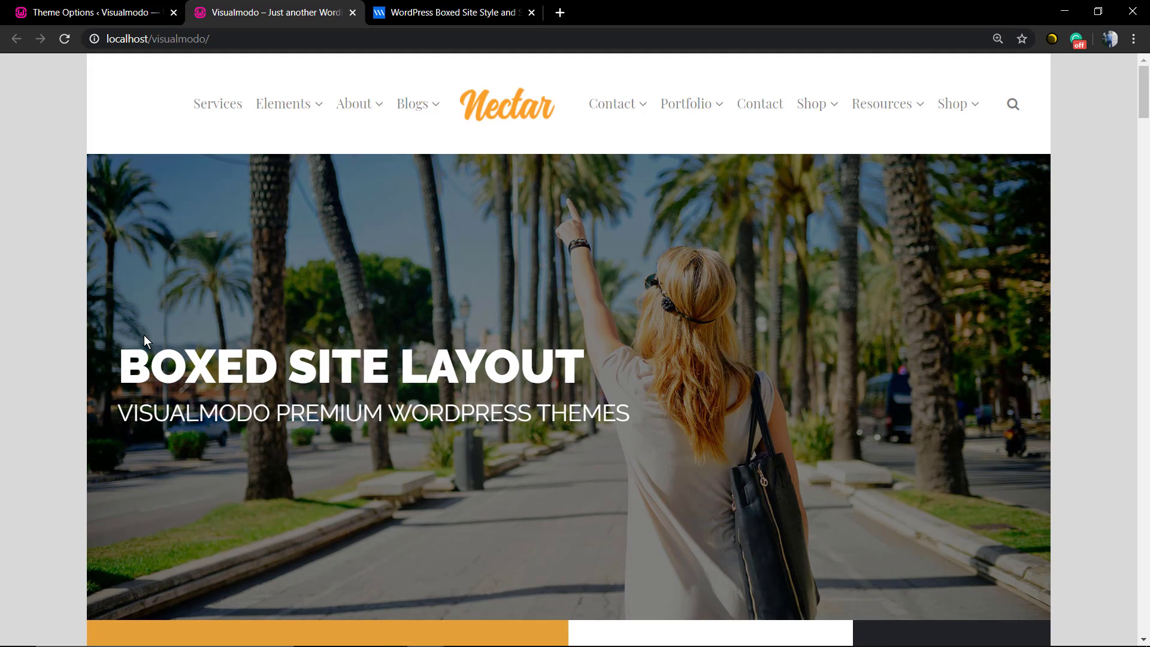
key("ctrl+minus")
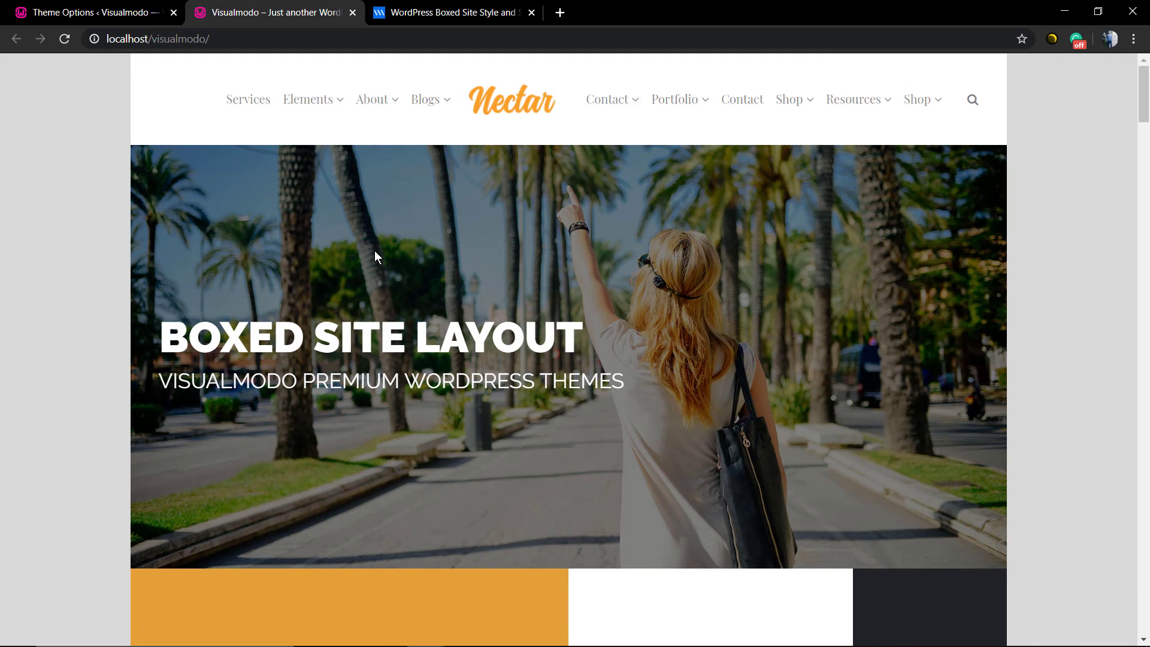
scroll(367, 267, "down", 10)
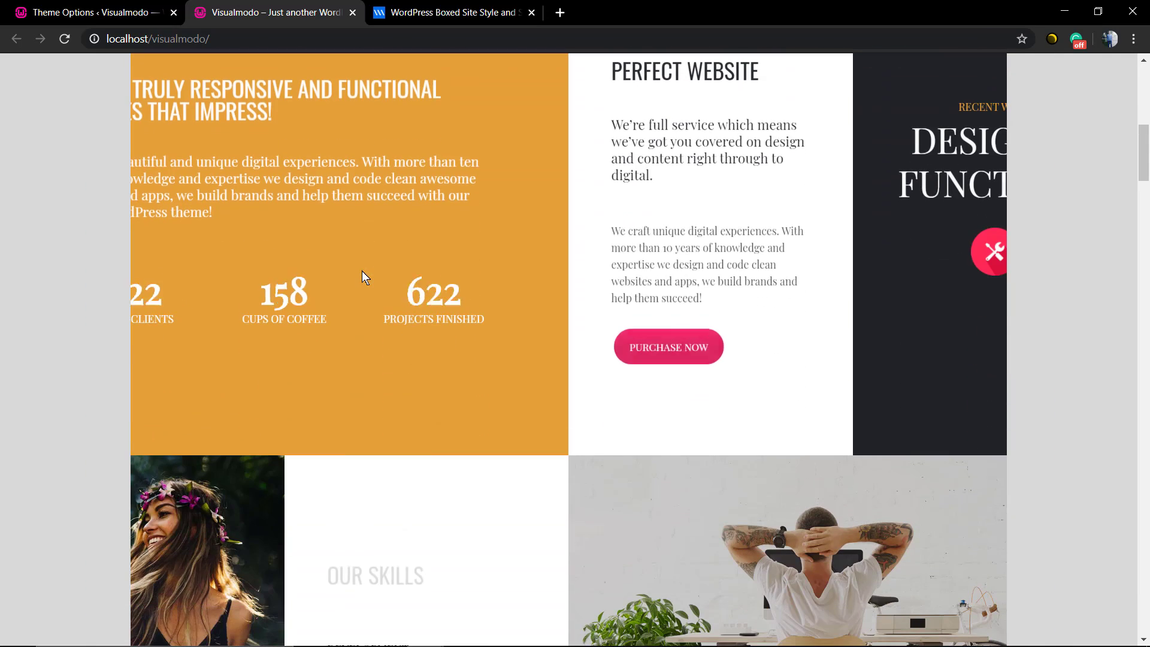
scroll(362, 270, "down", 20)
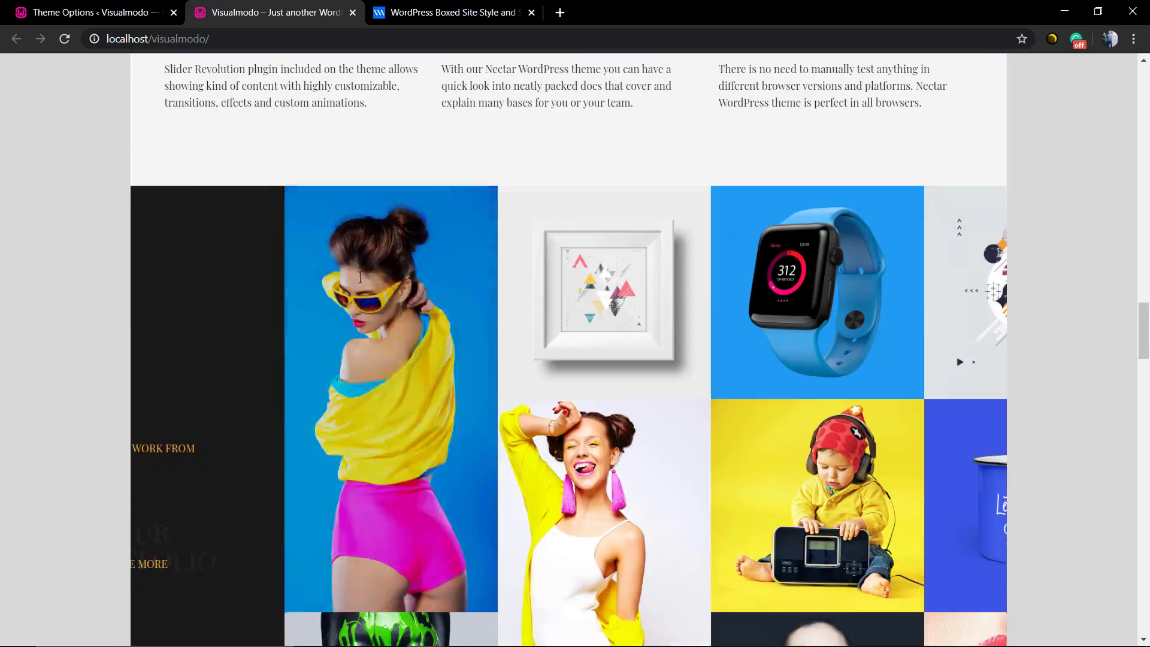
scroll(239, 348, "down", 15)
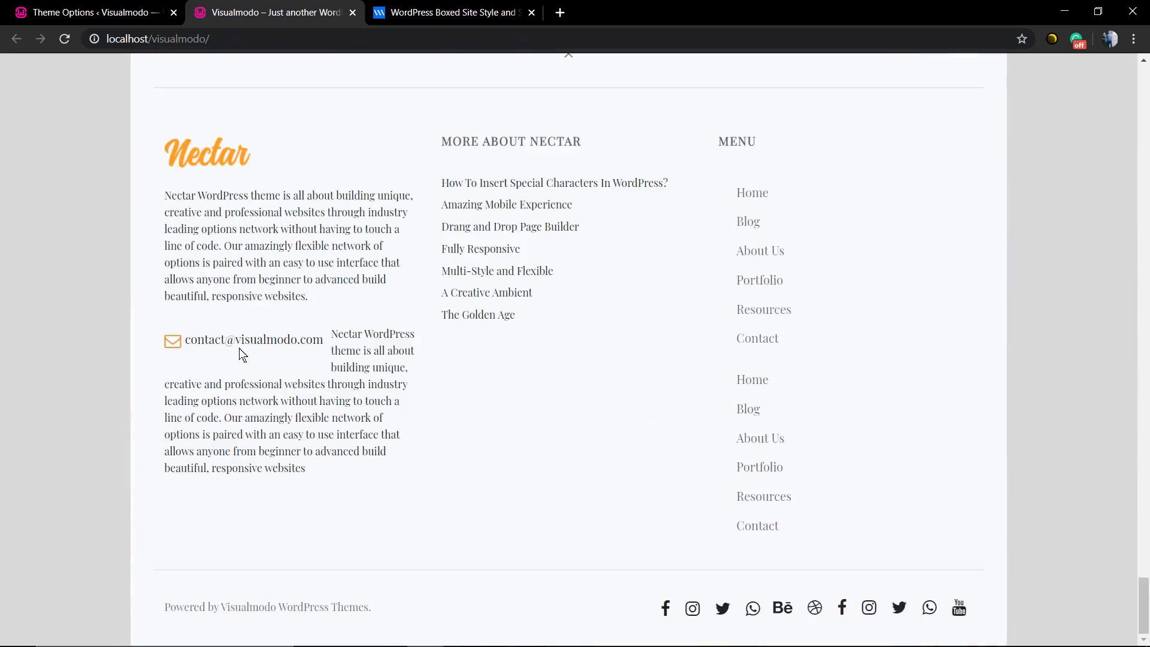
scroll(239, 348, "up", 7)
scroll(239, 348, "up", 20)
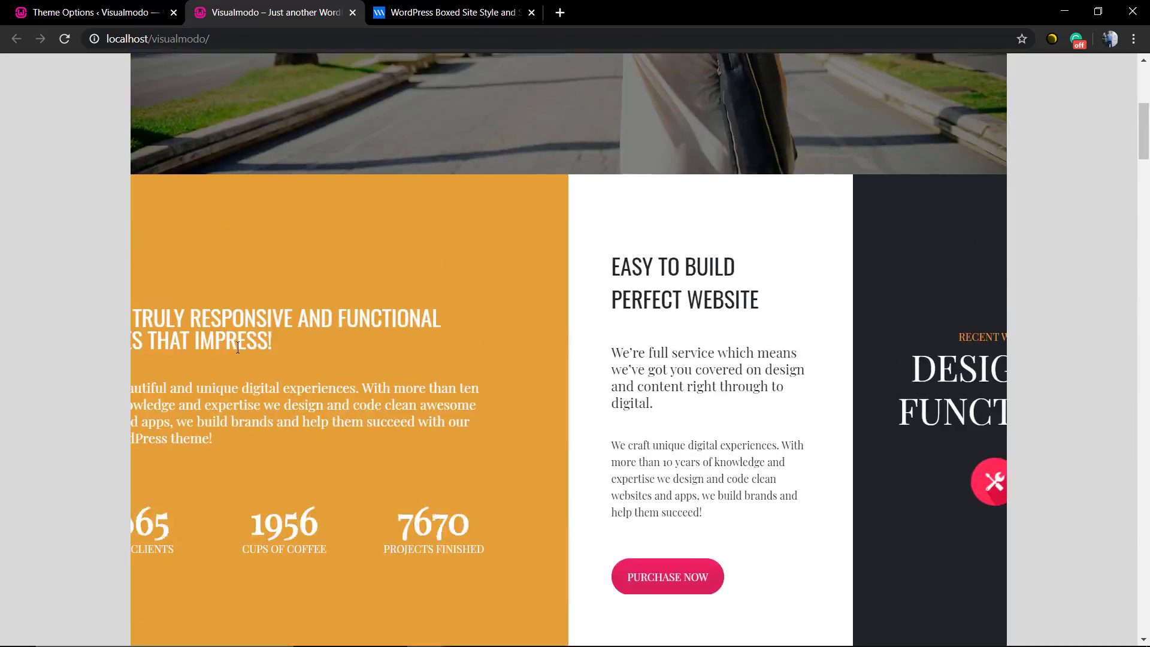